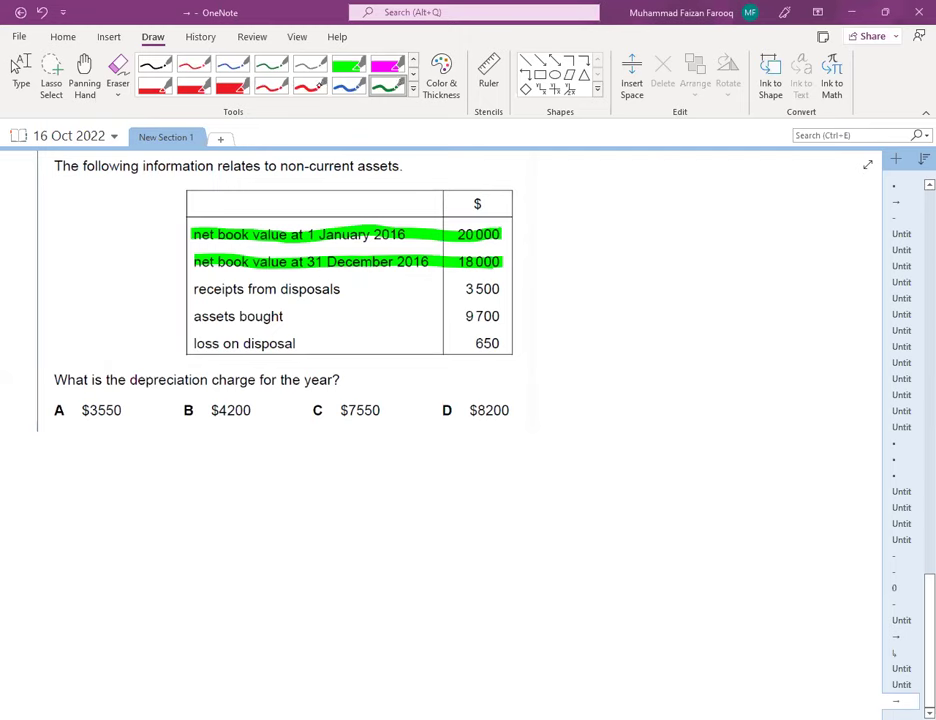
Highlight the words "depreciation charge" in the question in yellow
{"action": "left_click", "coordinate": [413, 89]}
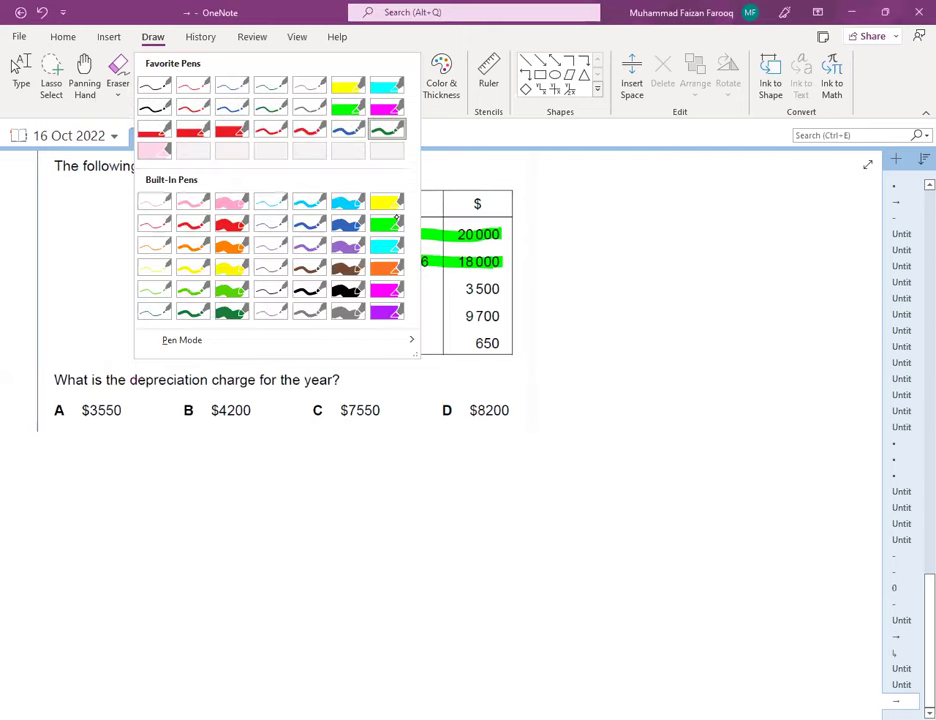
{"action": "left_click", "coordinate": [388, 204]}
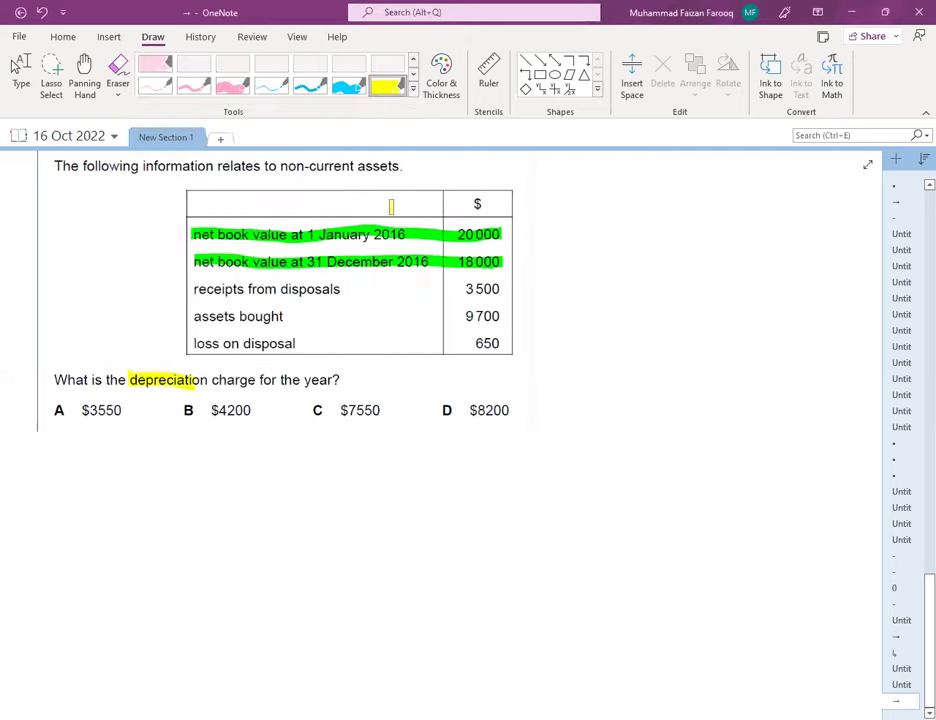
{"action": "left_click_drag", "start_coordinate": [194, 381], "coordinate": [254, 381]}
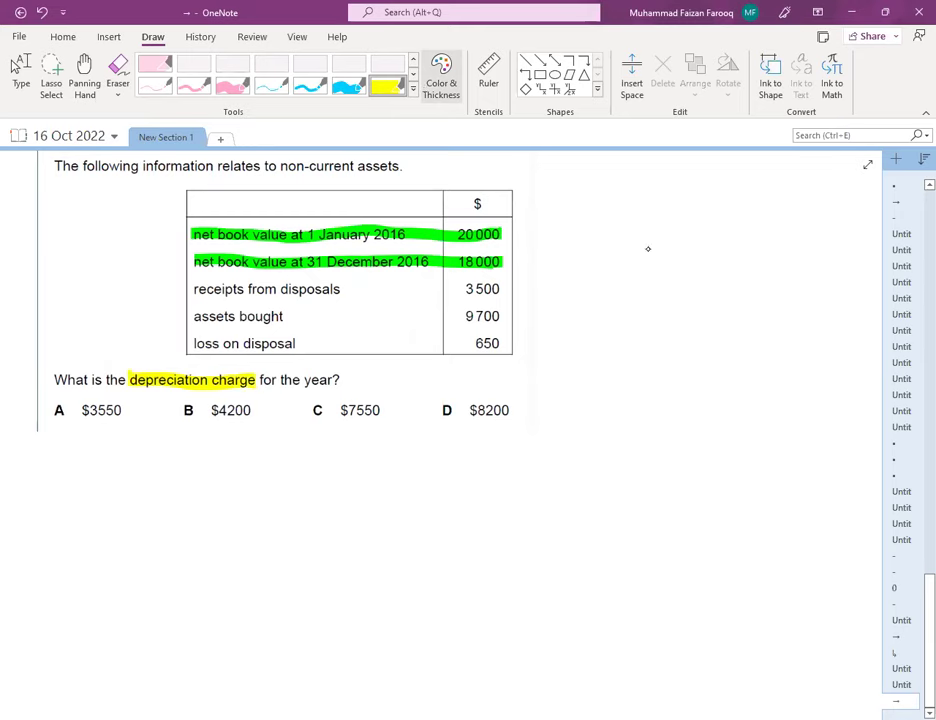
Draw a blank T-account in turquoise ink beside the question's table
{"action": "left_click", "coordinate": [309, 85]}
{"action": "mouse_move", "coordinate": [528, 286]}
{"action": "left_mouse_down"}
{"action": "mouse_move", "coordinate": [683, 240]}
{"action": "mouse_move", "coordinate": [867, 257]}
{"action": "left_mouse_up"}
{"action": "left_click_drag", "start_coordinate": [698, 242], "coordinate": [705, 480]}
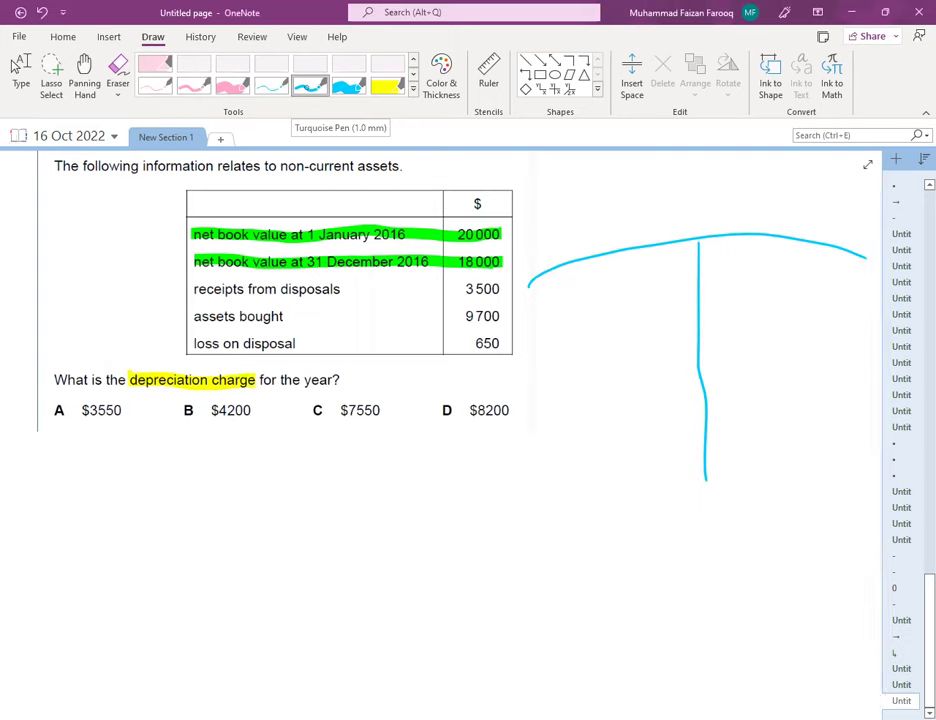
Handwrite the title "NBV of NCA" in quotation marks above the turquoise T-account
{"action": "mouse_move", "coordinate": [646, 212]}
{"action": "left_mouse_down"}
{"action": "mouse_move", "coordinate": [646, 237]}
{"action": "mouse_move", "coordinate": [658, 201]}
{"action": "left_mouse_up"}
{"action": "left_click_drag", "start_coordinate": [662, 204], "coordinate": [663, 232]}
{"action": "left_click_drag", "start_coordinate": [680, 205], "coordinate": [693, 203]}
{"action": "left_click_drag", "start_coordinate": [708, 205], "coordinate": [702, 240]}
{"action": "mouse_move", "coordinate": [724, 184]}
{"action": "left_mouse_down"}
{"action": "mouse_move", "coordinate": [722, 220]}
{"action": "mouse_move", "coordinate": [738, 182]}
{"action": "left_mouse_up"}
{"action": "left_click_drag", "start_coordinate": [756, 184], "coordinate": [750, 216]}
{"action": "left_click_drag", "start_coordinate": [760, 218], "coordinate": [773, 214]}
{"action": "left_click_drag", "start_coordinate": [771, 170], "coordinate": [771, 178]}
{"action": "left_click_drag", "start_coordinate": [777, 168], "coordinate": [776, 176]}
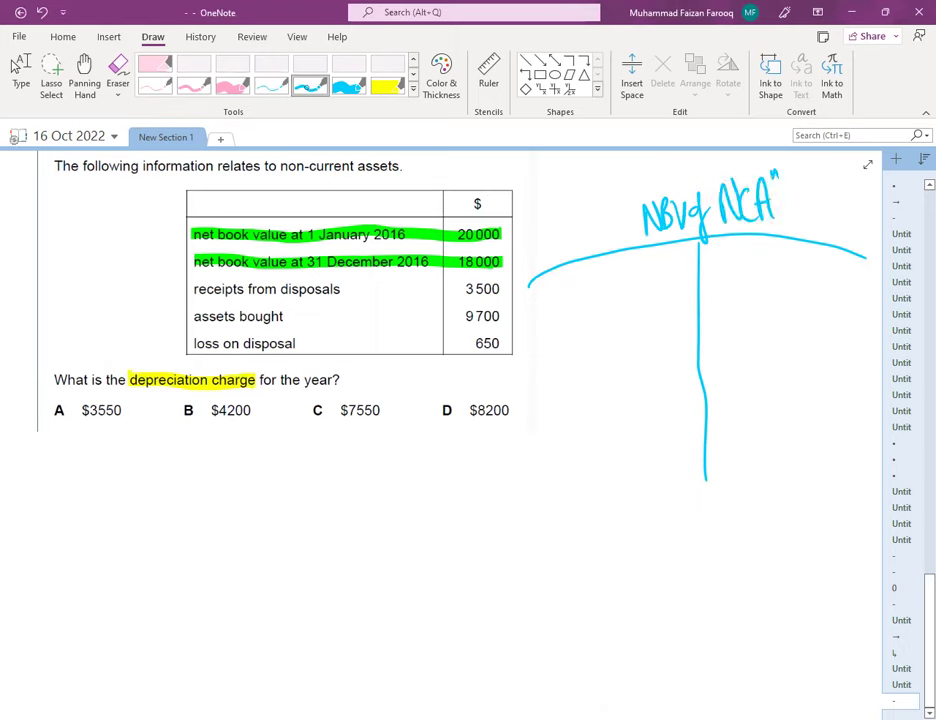
{"action": "left_click_drag", "start_coordinate": [628, 190], "coordinate": [630, 197]}
{"action": "left_click_drag", "start_coordinate": [634, 189], "coordinate": [635, 196]}
Write a b/d entry with an x as its amount on the debit side of the turquoise account
{"action": "left_click_drag", "start_coordinate": [541, 283], "coordinate": [544, 306]}
{"action": "mouse_move", "coordinate": [558, 279]}
{"action": "left_mouse_down"}
{"action": "mouse_move", "coordinate": [557, 314]}
{"action": "mouse_move", "coordinate": [581, 303]}
{"action": "left_mouse_up"}
{"action": "left_click_drag", "start_coordinate": [661, 277], "coordinate": [672, 290]}
{"action": "left_click_drag", "start_coordinate": [672, 277], "coordinate": [661, 290]}
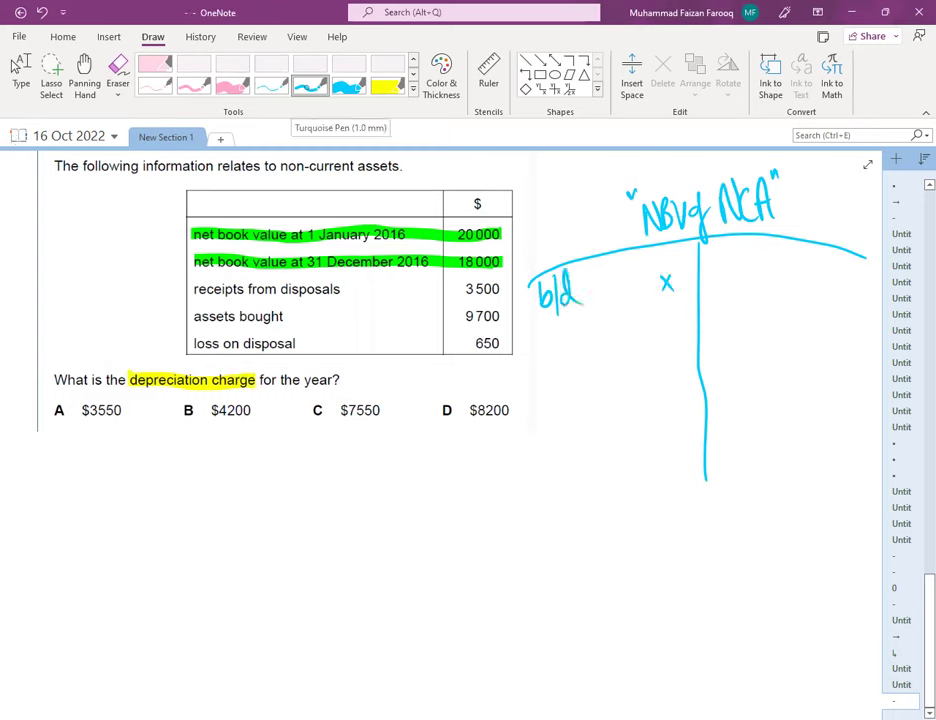
Write a c/d entry with an x on the credit side and add double-underlined x totals to both sides
{"action": "mouse_move", "coordinate": [729, 433]}
{"action": "left_mouse_down"}
{"action": "mouse_move", "coordinate": [729, 447]}
{"action": "mouse_move", "coordinate": [738, 446]}
{"action": "left_mouse_up"}
{"action": "left_click_drag", "start_coordinate": [755, 432], "coordinate": [760, 446]}
{"action": "mouse_move", "coordinate": [845, 418]}
{"action": "left_mouse_down"}
{"action": "mouse_move", "coordinate": [840, 432]}
{"action": "mouse_move", "coordinate": [853, 434]}
{"action": "left_mouse_up"}
{"action": "mouse_move", "coordinate": [819, 448]}
{"action": "left_mouse_down"}
{"action": "mouse_move", "coordinate": [860, 440]}
{"action": "mouse_move", "coordinate": [851, 472]}
{"action": "left_mouse_up"}
{"action": "left_click_drag", "start_coordinate": [851, 459], "coordinate": [839, 472]}
{"action": "left_click_drag", "start_coordinate": [816, 487], "coordinate": [866, 488]}
{"action": "mouse_move", "coordinate": [652, 461]}
{"action": "left_mouse_down"}
{"action": "mouse_move", "coordinate": [699, 457]}
{"action": "mouse_move", "coordinate": [684, 487]}
{"action": "left_mouse_up"}
{"action": "mouse_move", "coordinate": [684, 475]}
{"action": "left_mouse_down"}
{"action": "mouse_move", "coordinate": [673, 487]}
{"action": "mouse_move", "coordinate": [700, 500]}
{"action": "left_mouse_up"}
{"action": "left_click_drag", "start_coordinate": [656, 510], "coordinate": [701, 507]}
Add a Bought/Purchase entry with an x beneath b/d on the debit side
{"action": "left_click_drag", "start_coordinate": [530, 335], "coordinate": [533, 355]}
{"action": "mouse_move", "coordinate": [531, 336]}
{"action": "left_mouse_down"}
{"action": "mouse_move", "coordinate": [534, 354]}
{"action": "mouse_move", "coordinate": [563, 341]}
{"action": "mouse_move", "coordinate": [563, 377]}
{"action": "left_mouse_up"}
{"action": "left_click_drag", "start_coordinate": [569, 333], "coordinate": [584, 348]}
{"action": "left_click_drag", "start_coordinate": [573, 334], "coordinate": [592, 331]}
{"action": "mouse_move", "coordinate": [677, 320]}
{"action": "left_mouse_down"}
{"action": "mouse_move", "coordinate": [667, 340]}
{"action": "mouse_move", "coordinate": [678, 340]}
{"action": "left_mouse_up"}
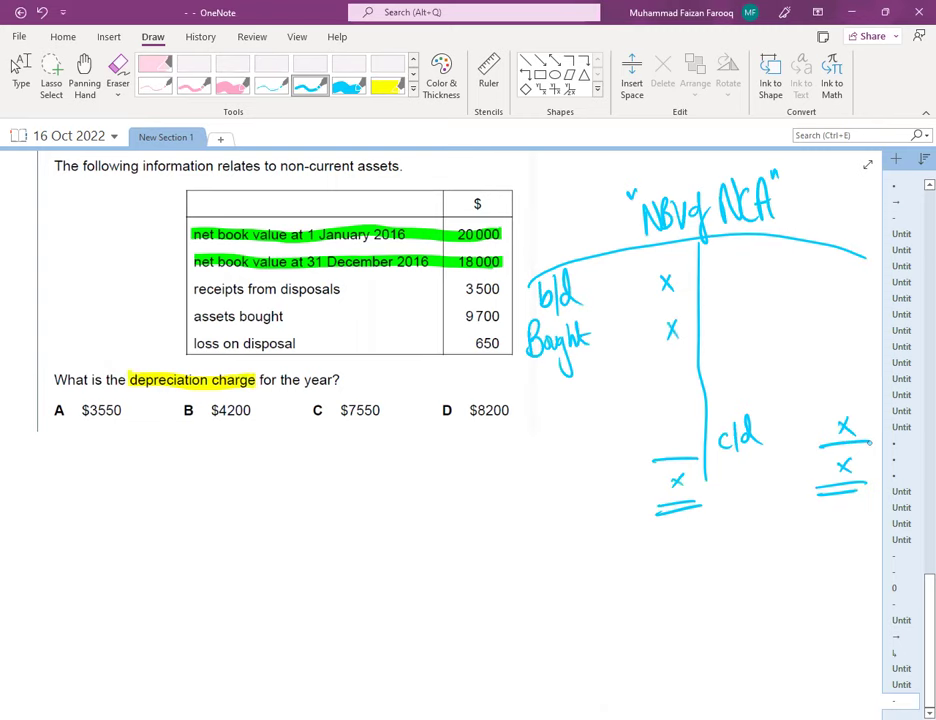
{"action": "left_click_drag", "start_coordinate": [594, 348], "coordinate": [600, 322]}
{"action": "mouse_move", "coordinate": [600, 340]}
{"action": "left_mouse_down"}
{"action": "mouse_move", "coordinate": [607, 314]}
{"action": "mouse_move", "coordinate": [616, 340]}
{"action": "left_mouse_up"}
{"action": "mouse_move", "coordinate": [617, 312]}
{"action": "left_mouse_down"}
{"action": "mouse_move", "coordinate": [634, 338]}
{"action": "mouse_move", "coordinate": [647, 336]}
{"action": "left_mouse_up"}
Add a Disposal (NBV) entry with an x on the credit side, underlining NBV and highlighting it in yellow
{"action": "left_click_drag", "start_coordinate": [708, 260], "coordinate": [708, 286]}
{"action": "mouse_move", "coordinate": [709, 260]}
{"action": "left_mouse_down"}
{"action": "mouse_move", "coordinate": [710, 285]}
{"action": "mouse_move", "coordinate": [796, 279]}
{"action": "left_mouse_up"}
{"action": "left_click_drag", "start_coordinate": [799, 262], "coordinate": [809, 293]}
{"action": "left_click_drag", "start_coordinate": [840, 263], "coordinate": [853, 278]}
{"action": "left_click_drag", "start_coordinate": [853, 263], "coordinate": [840, 278]}
{"action": "left_click_drag", "start_coordinate": [776, 283], "coordinate": [801, 282]}
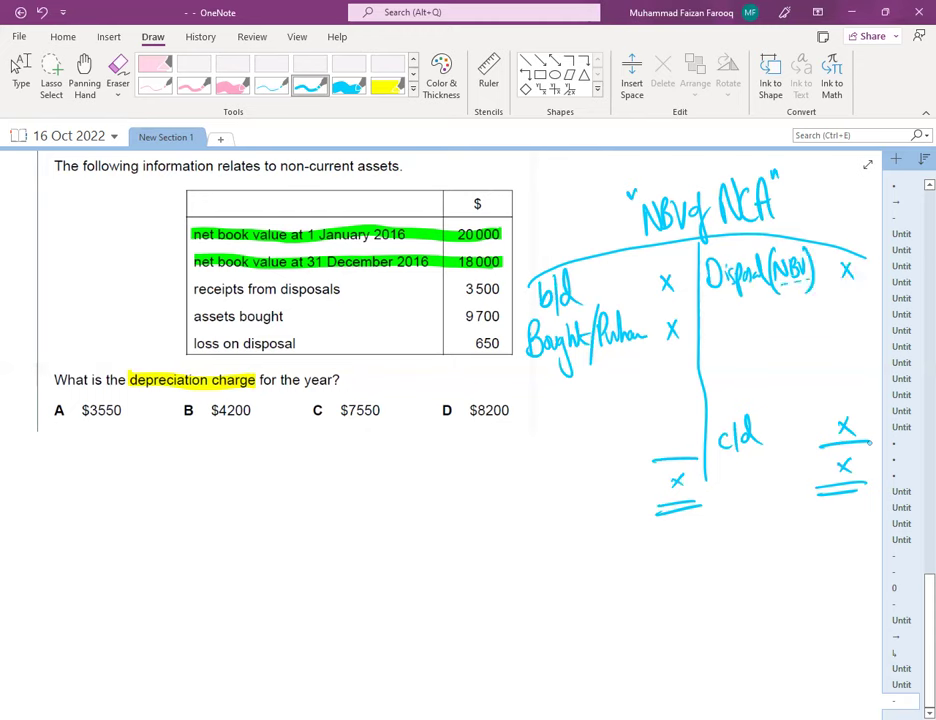
{"action": "left_click", "coordinate": [390, 90]}
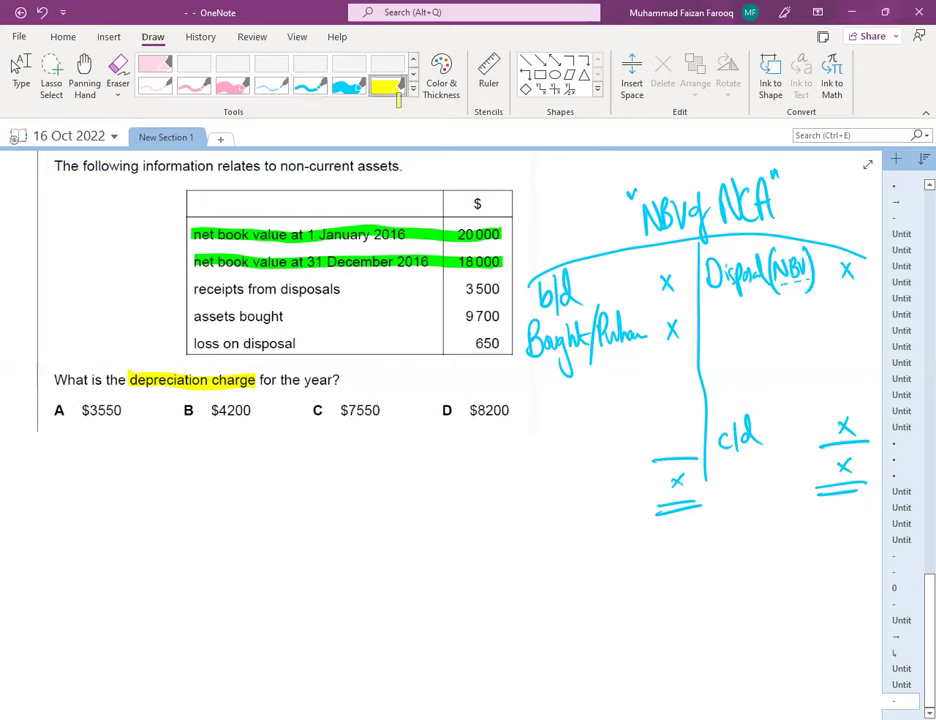
{"action": "mouse_move", "coordinate": [768, 264]}
{"action": "left_mouse_down"}
{"action": "mouse_move", "coordinate": [810, 263]}
{"action": "mouse_move", "coordinate": [812, 279]}
{"action": "left_mouse_up"}
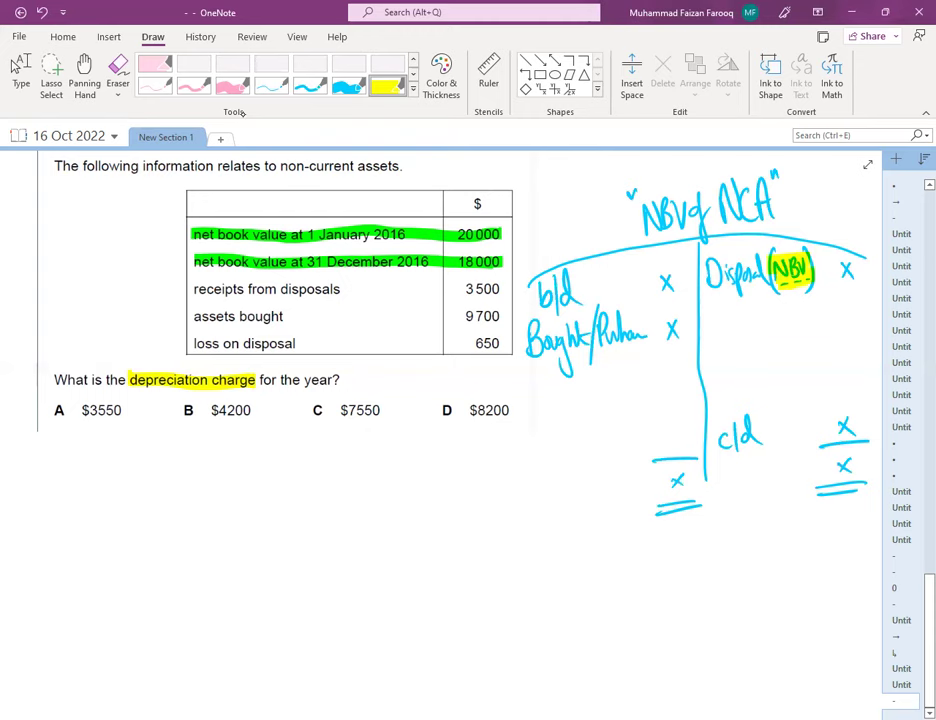
Write a Dep Exp entry with an x in turquoise beneath Disposal on the credit side
{"action": "left_click", "coordinate": [310, 86]}
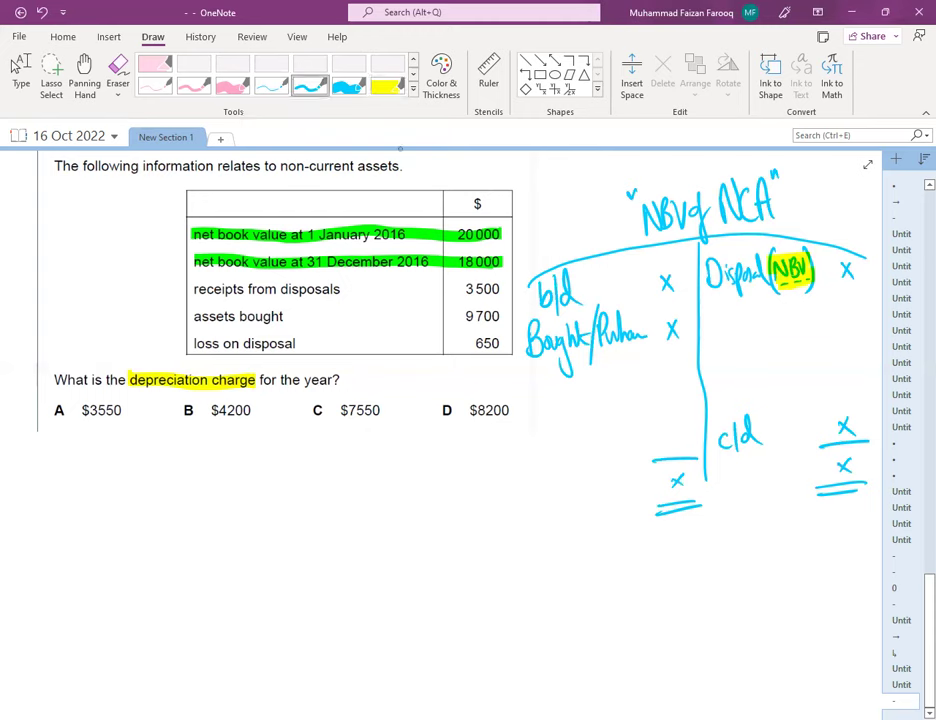
{"action": "mouse_move", "coordinate": [704, 308]}
{"action": "left_mouse_down"}
{"action": "mouse_move", "coordinate": [705, 342]}
{"action": "mouse_move", "coordinate": [722, 340]}
{"action": "left_mouse_up"}
{"action": "left_click_drag", "start_coordinate": [724, 322], "coordinate": [730, 352]}
{"action": "mouse_move", "coordinate": [752, 318]}
{"action": "left_mouse_down"}
{"action": "mouse_move", "coordinate": [746, 342]}
{"action": "mouse_move", "coordinate": [765, 342]}
{"action": "left_mouse_up"}
{"action": "left_click_drag", "start_coordinate": [767, 322], "coordinate": [774, 350]}
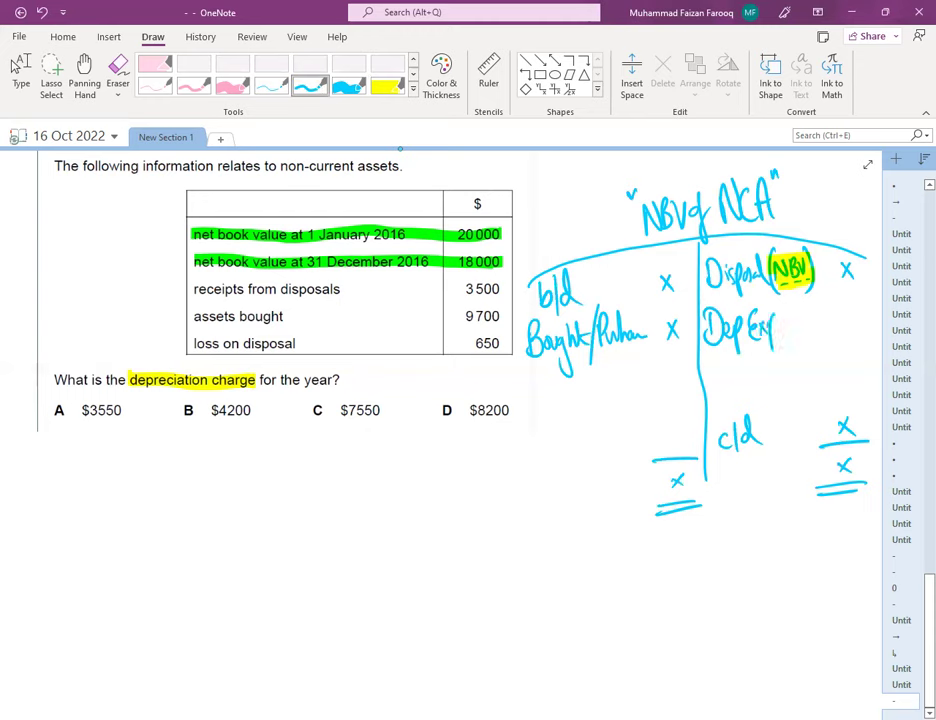
{"action": "left_click_drag", "start_coordinate": [838, 311], "coordinate": [851, 327]}
{"action": "left_click_drag", "start_coordinate": [850, 310], "coordinate": [838, 328]}
Highlight in yellow the Dep Exp row, the 20 000 and 18 000 table figures, and the turquoise account's title
{"action": "left_click", "coordinate": [388, 86]}
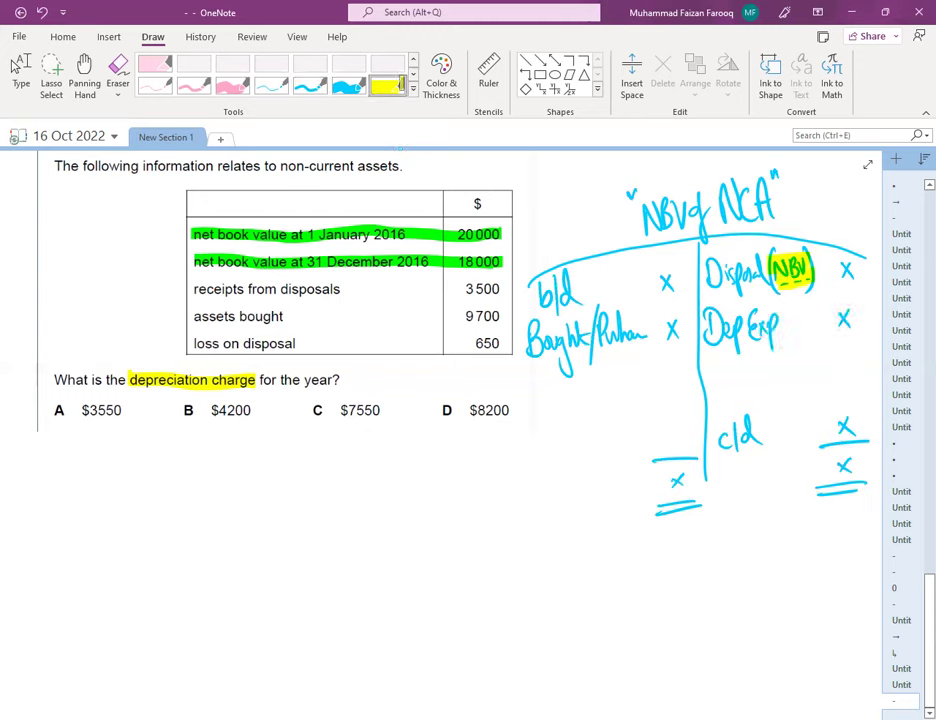
{"action": "left_click_drag", "start_coordinate": [700, 308], "coordinate": [849, 297]}
{"action": "left_click_drag", "start_coordinate": [702, 322], "coordinate": [856, 318]}
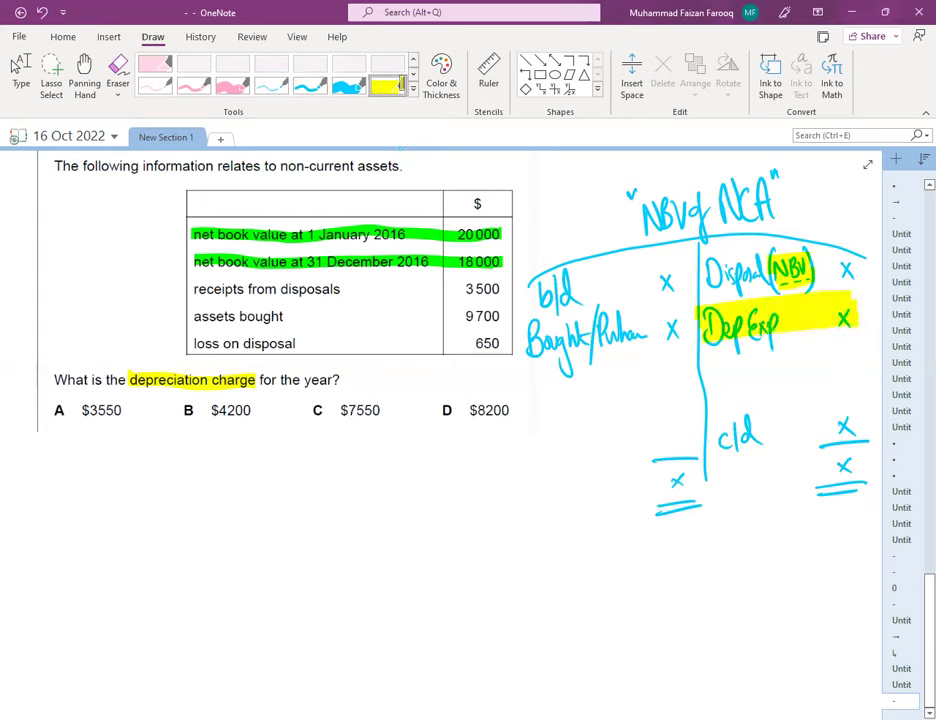
{"action": "mouse_move", "coordinate": [698, 343]}
{"action": "left_mouse_down"}
{"action": "mouse_move", "coordinate": [852, 337]}
{"action": "mouse_move", "coordinate": [862, 326]}
{"action": "left_mouse_up"}
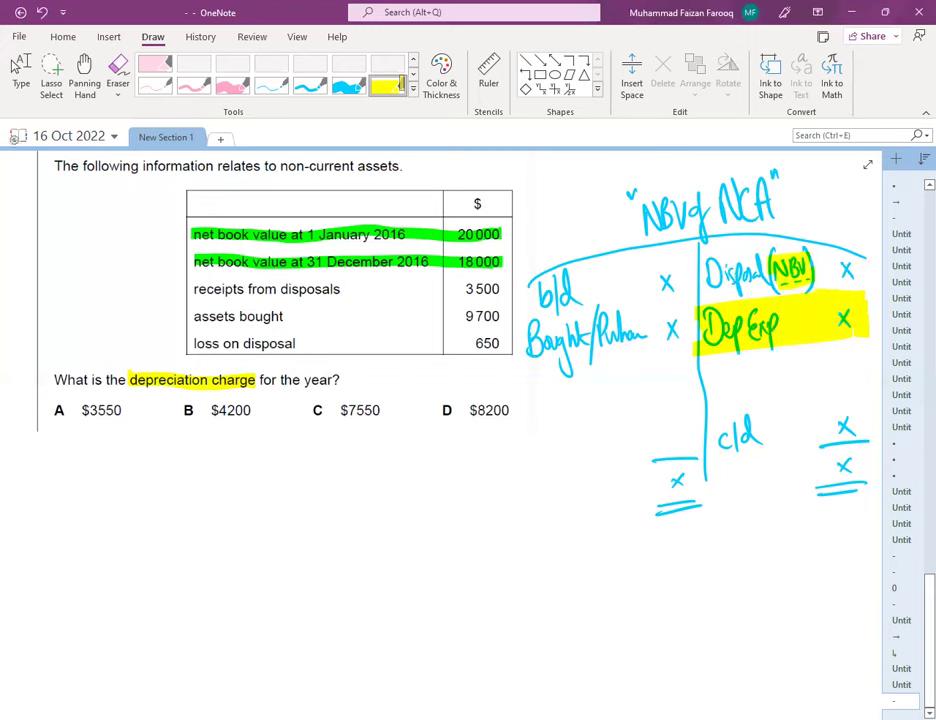
{"action": "mouse_move", "coordinate": [499, 213]}
{"action": "left_mouse_down"}
{"action": "mouse_move", "coordinate": [504, 236]}
{"action": "mouse_move", "coordinate": [457, 240]}
{"action": "mouse_move", "coordinate": [503, 240]}
{"action": "mouse_move", "coordinate": [470, 287]}
{"action": "left_mouse_up"}
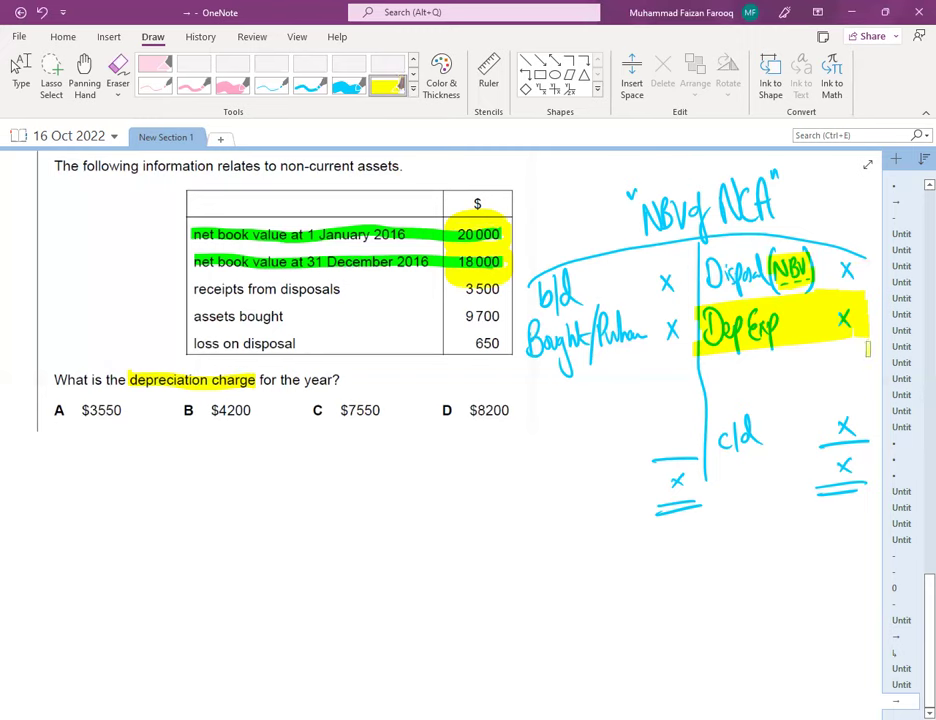
{"action": "left_click_drag", "start_coordinate": [622, 228], "coordinate": [785, 185]}
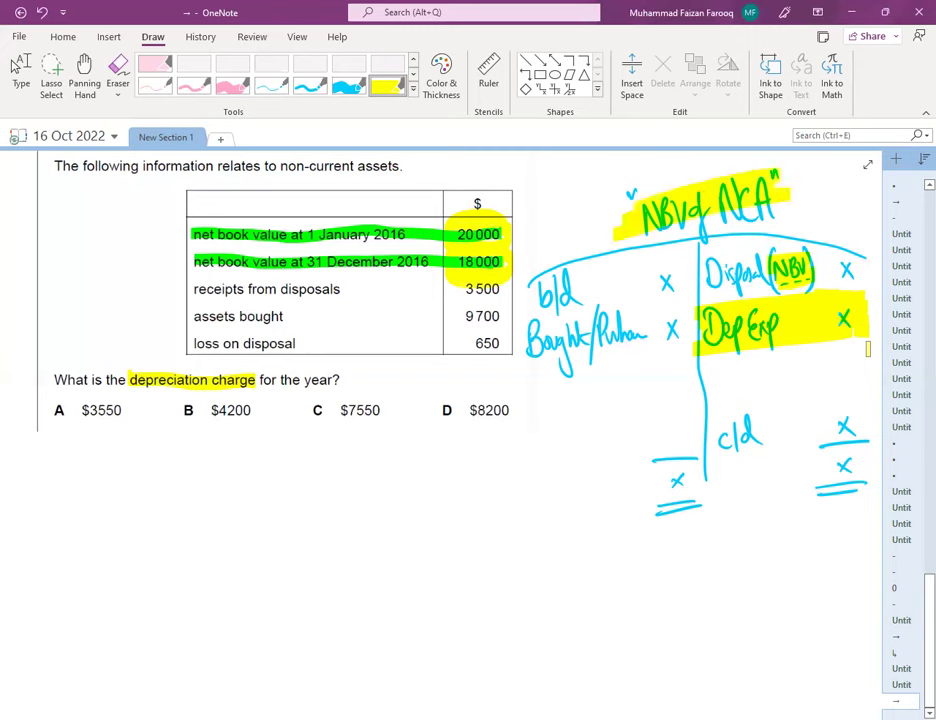
Outline the two net book value rows of the table with a thick, wavy pink loop
{"action": "left_click", "coordinate": [243, 80]}
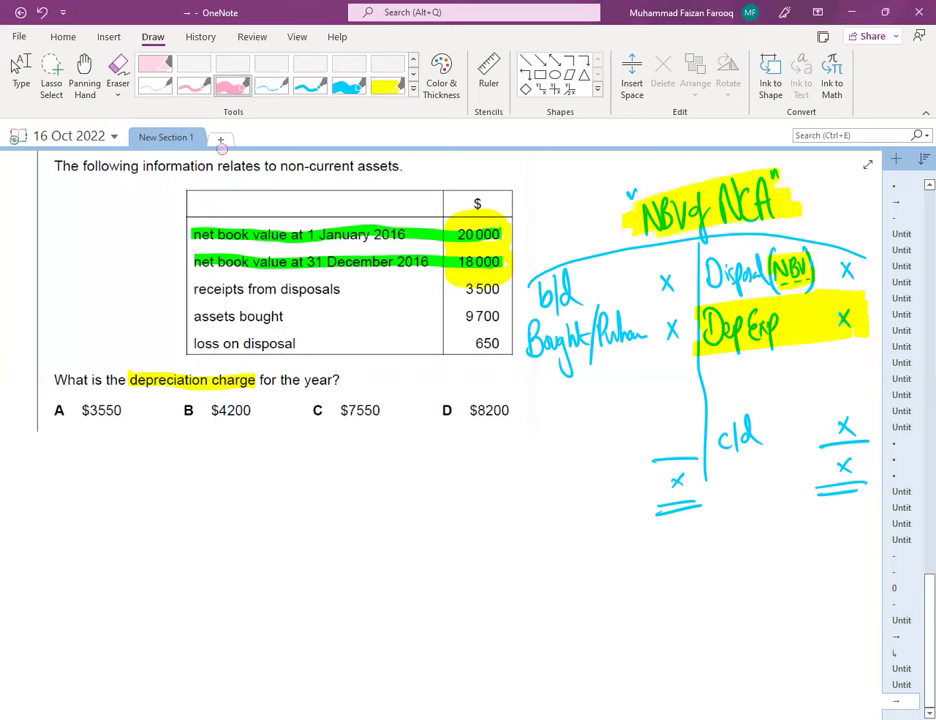
{"action": "mouse_move", "coordinate": [188, 215]}
{"action": "left_mouse_down"}
{"action": "mouse_move", "coordinate": [245, 213]}
{"action": "mouse_move", "coordinate": [238, 272]}
{"action": "left_mouse_up"}
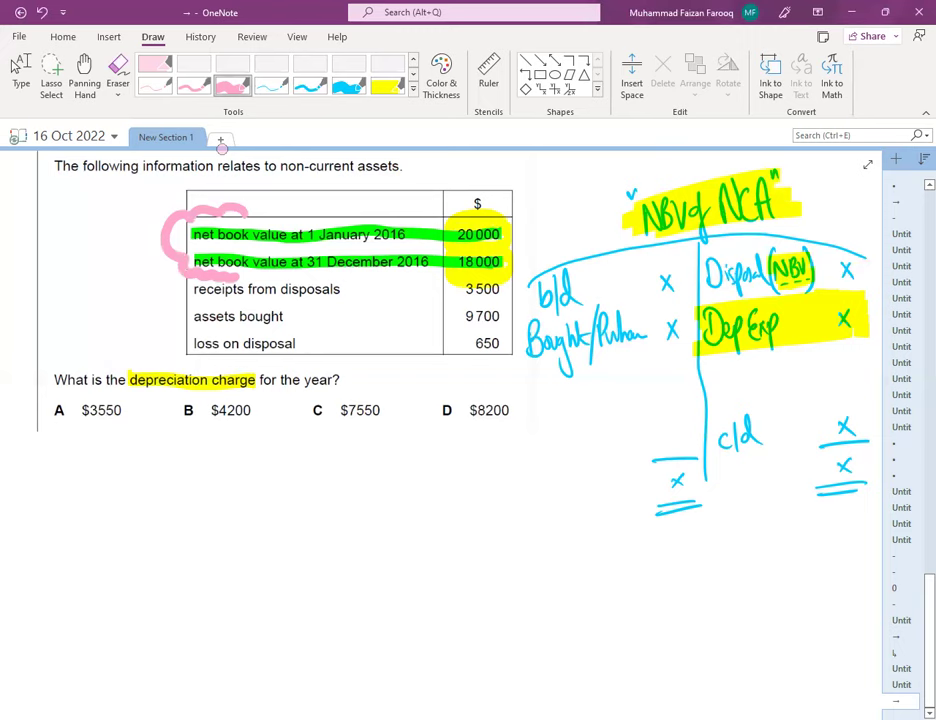
{"action": "mouse_move", "coordinate": [248, 210]}
{"action": "left_mouse_down"}
{"action": "mouse_move", "coordinate": [480, 204]}
{"action": "mouse_move", "coordinate": [498, 272]}
{"action": "mouse_move", "coordinate": [250, 275]}
{"action": "left_mouse_up"}
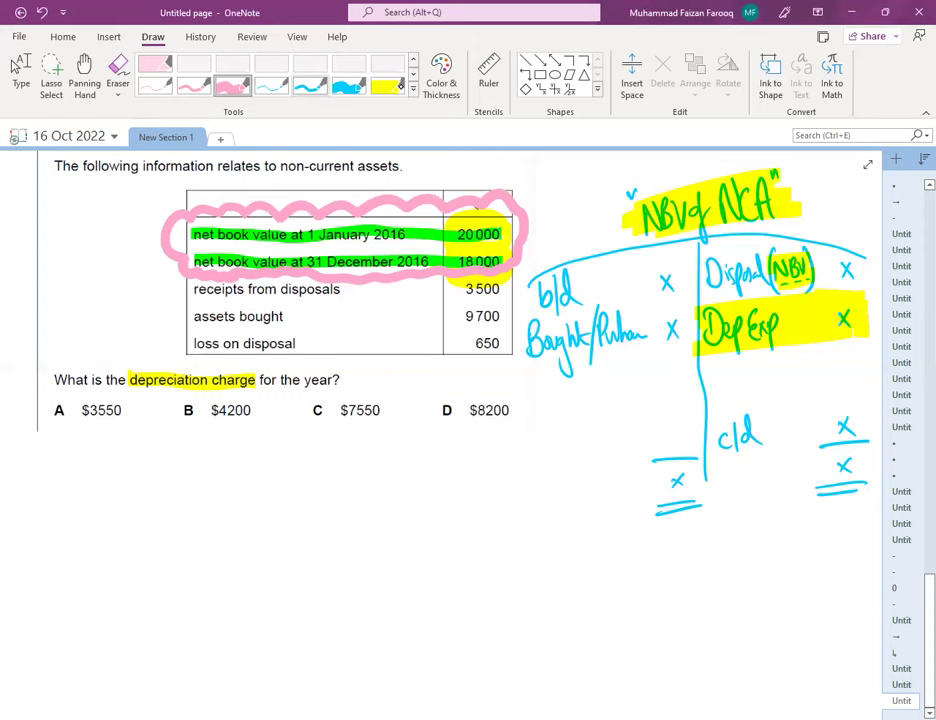
Draw a second T-account in blue ink below the answer options and title it "NBV of NCA"
{"action": "left_click", "coordinate": [310, 85]}
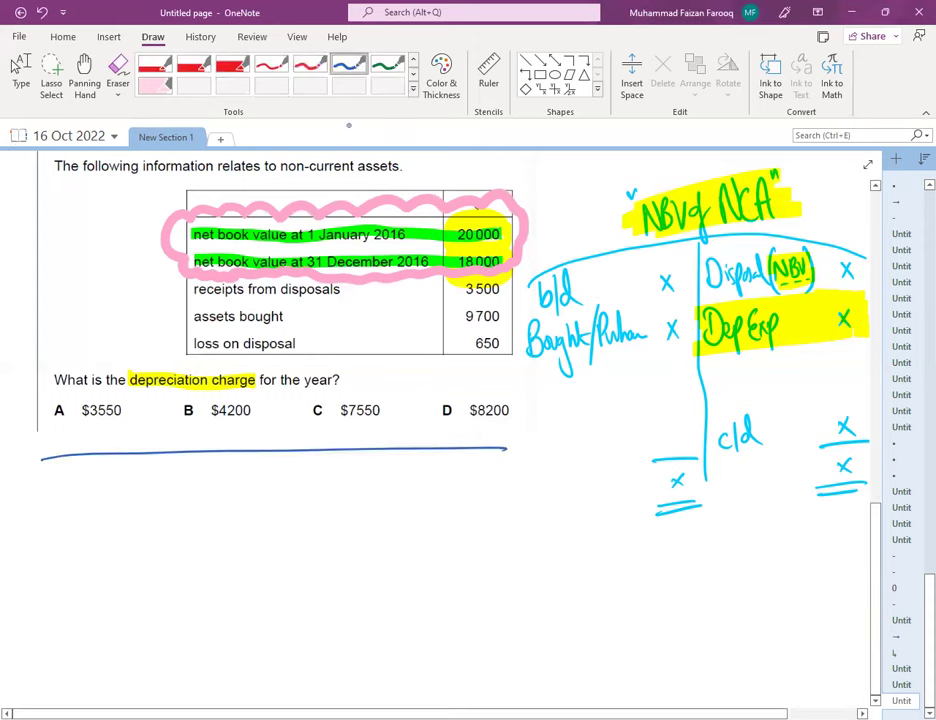
{"action": "left_click_drag", "start_coordinate": [265, 450], "coordinate": [270, 705]}
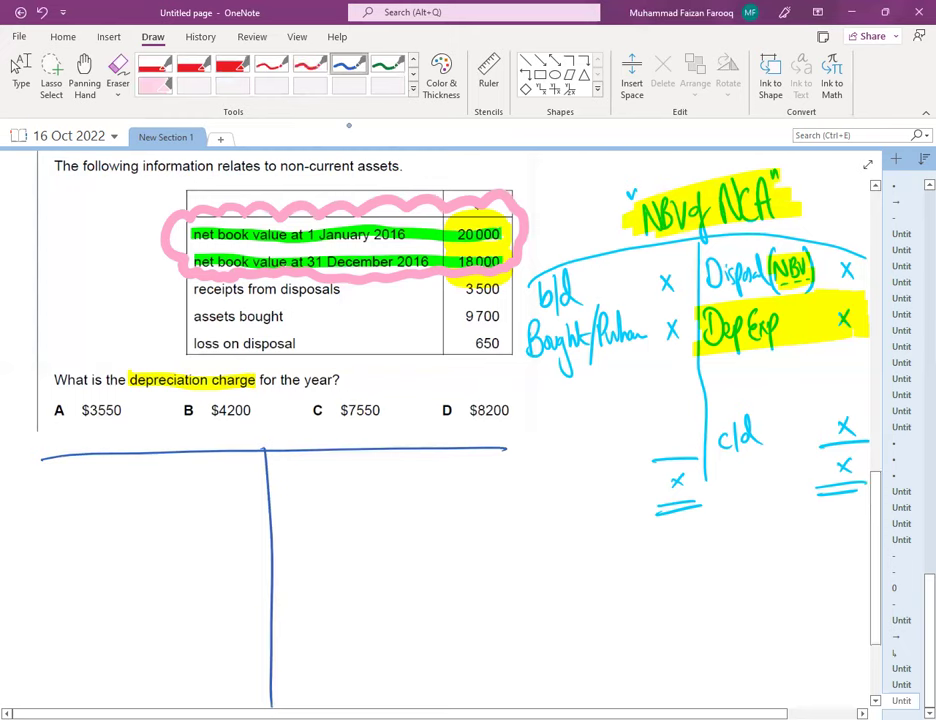
{"action": "left_click_drag", "start_coordinate": [204, 440], "coordinate": [224, 421]}
{"action": "mouse_move", "coordinate": [230, 440]}
{"action": "left_mouse_down"}
{"action": "mouse_move", "coordinate": [240, 427]}
{"action": "mouse_move", "coordinate": [234, 441]}
{"action": "left_mouse_up"}
{"action": "mouse_move", "coordinate": [240, 420]}
{"action": "left_mouse_down"}
{"action": "mouse_move", "coordinate": [257, 420]}
{"action": "mouse_move", "coordinate": [268, 465]}
{"action": "left_mouse_up"}
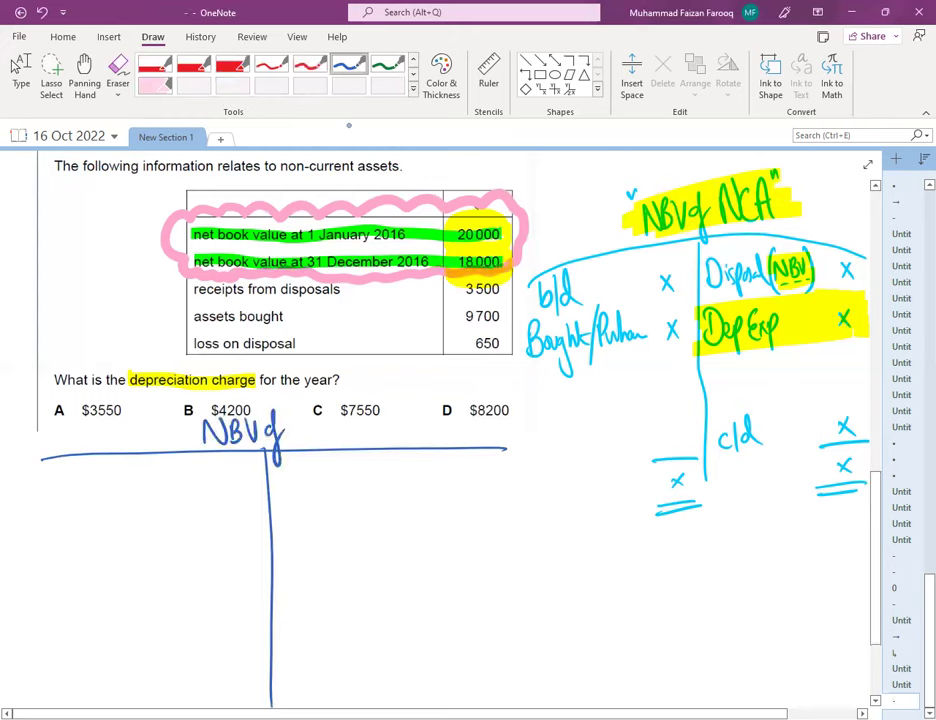
{"action": "left_click_drag", "start_coordinate": [296, 442], "coordinate": [314, 422]}
{"action": "left_click_drag", "start_coordinate": [330, 423], "coordinate": [326, 442]}
{"action": "left_click_drag", "start_coordinate": [337, 421], "coordinate": [346, 444]}
{"action": "left_click_drag", "start_coordinate": [332, 435], "coordinate": [344, 434]}
Enter the b/d balance dated 1/1/16 with the amount 20,000 on the debit side of the blue account
{"action": "left_click_drag", "start_coordinate": [52, 466], "coordinate": [60, 494]}
{"action": "mouse_move", "coordinate": [66, 466]}
{"action": "left_mouse_down"}
{"action": "mouse_move", "coordinate": [65, 494]}
{"action": "mouse_move", "coordinate": [89, 470]}
{"action": "left_mouse_up"}
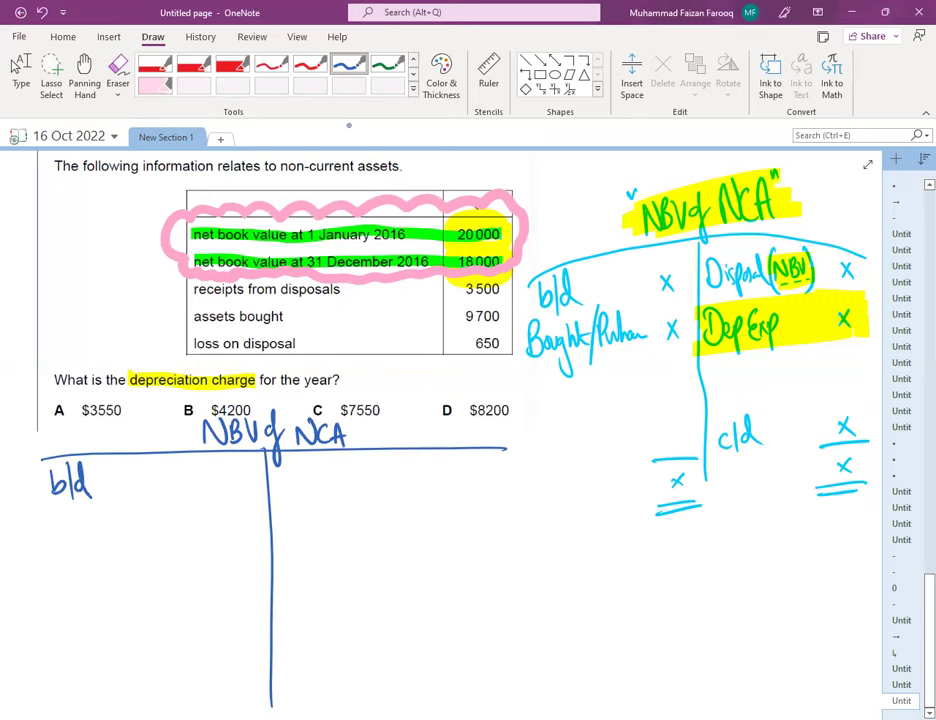
{"action": "left_click_drag", "start_coordinate": [10, 488], "coordinate": [15, 509]}
{"action": "left_click_drag", "start_coordinate": [21, 488], "coordinate": [29, 497]}
{"action": "left_click_drag", "start_coordinate": [43, 476], "coordinate": [38, 492]}
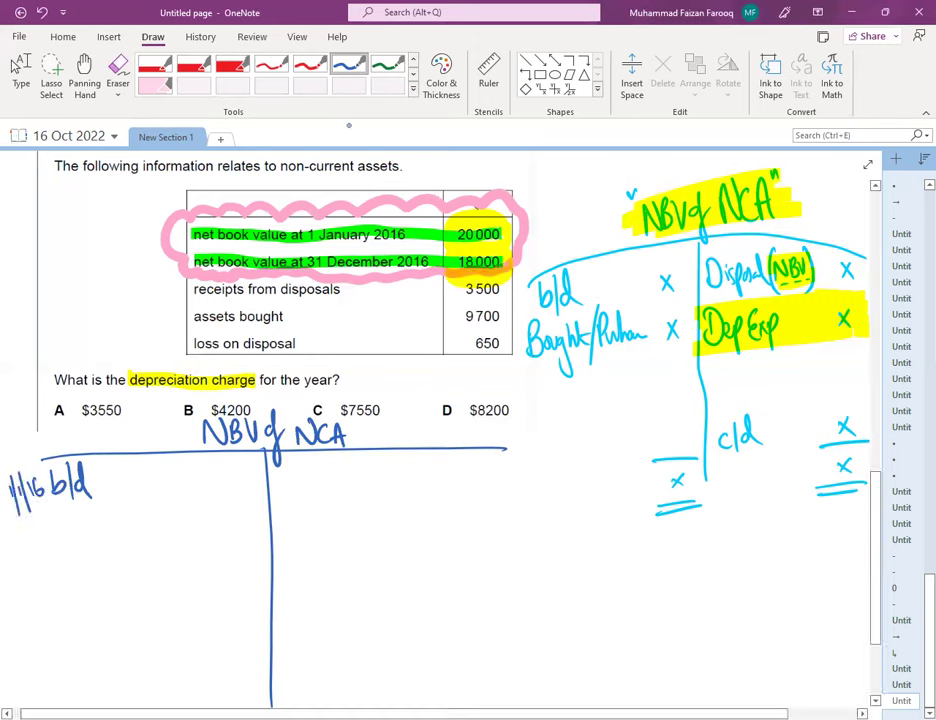
{"action": "mouse_move", "coordinate": [200, 469]}
{"action": "left_mouse_down"}
{"action": "mouse_move", "coordinate": [211, 488]}
{"action": "mouse_move", "coordinate": [214, 476]}
{"action": "mouse_move", "coordinate": [233, 478]}
{"action": "left_mouse_up"}
{"action": "left_click_drag", "start_coordinate": [243, 476], "coordinate": [242, 478]}
{"action": "left_click_drag", "start_coordinate": [252, 476], "coordinate": [251, 478]}
Rule total lines with double underlines on both sides of the blue account
{"action": "left_click_drag", "start_coordinate": [198, 582], "coordinate": [265, 582]}
{"action": "left_click_drag", "start_coordinate": [201, 626], "coordinate": [255, 622]}
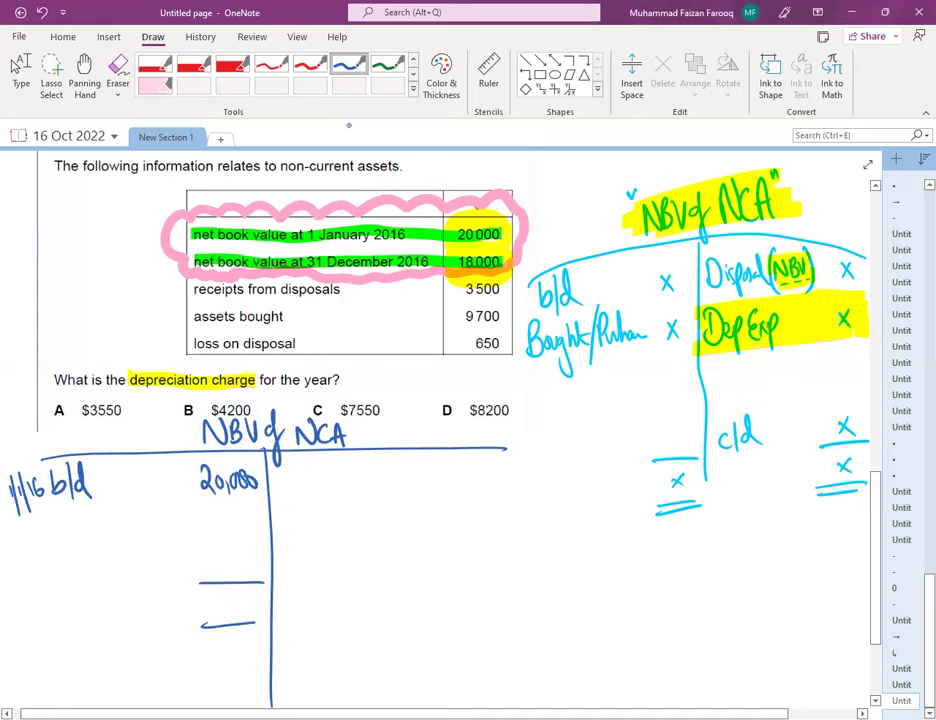
{"action": "left_click_drag", "start_coordinate": [448, 580], "coordinate": [518, 576]}
{"action": "left_click_drag", "start_coordinate": [453, 624], "coordinate": [524, 621]}
{"action": "left_click_drag", "start_coordinate": [455, 629], "coordinate": [525, 626]}
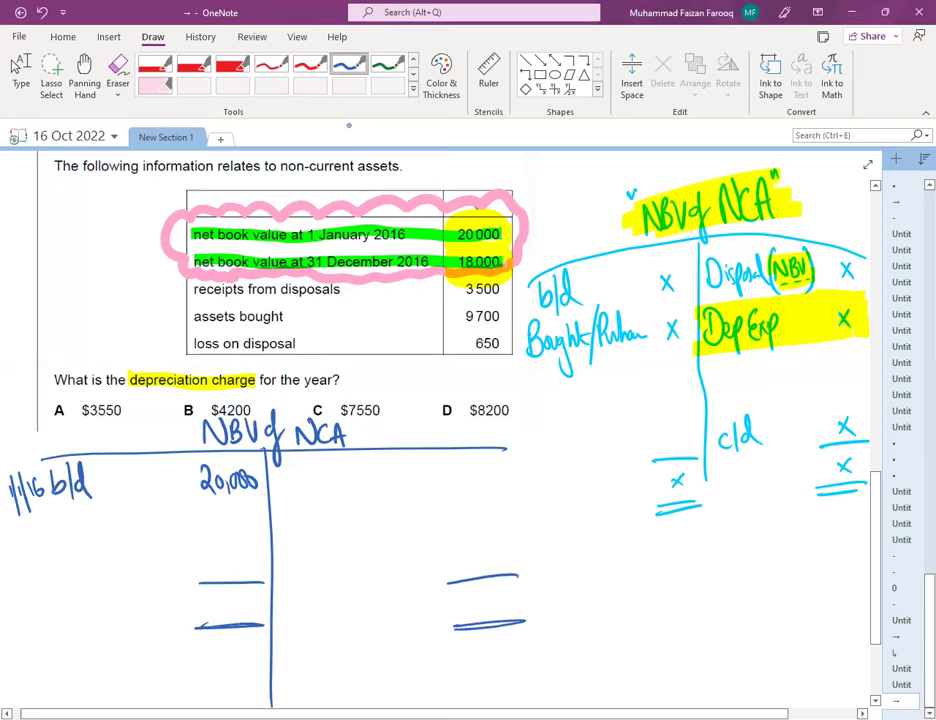
Enter the c/d balance dated 31 Dec 16 with the amount 18,000 on the credit side of the blue account
{"action": "mouse_move", "coordinate": [281, 556]}
{"action": "left_mouse_down"}
{"action": "mouse_move", "coordinate": [283, 568]}
{"action": "mouse_move", "coordinate": [341, 566]}
{"action": "left_mouse_up"}
{"action": "left_click_drag", "start_coordinate": [372, 551], "coordinate": [368, 566]}
{"action": "left_click_drag", "start_coordinate": [380, 539], "coordinate": [380, 573]}
{"action": "left_click_drag", "start_coordinate": [395, 558], "coordinate": [400, 572]}
{"action": "left_click_drag", "start_coordinate": [459, 545], "coordinate": [461, 566]}
{"action": "left_click_drag", "start_coordinate": [476, 546], "coordinate": [470, 565]}
{"action": "left_click_drag", "start_coordinate": [484, 562], "coordinate": [482, 571]}
{"action": "left_click_drag", "start_coordinate": [496, 549], "coordinate": [494, 550]}
{"action": "left_click_drag", "start_coordinate": [508, 549], "coordinate": [518, 550]}
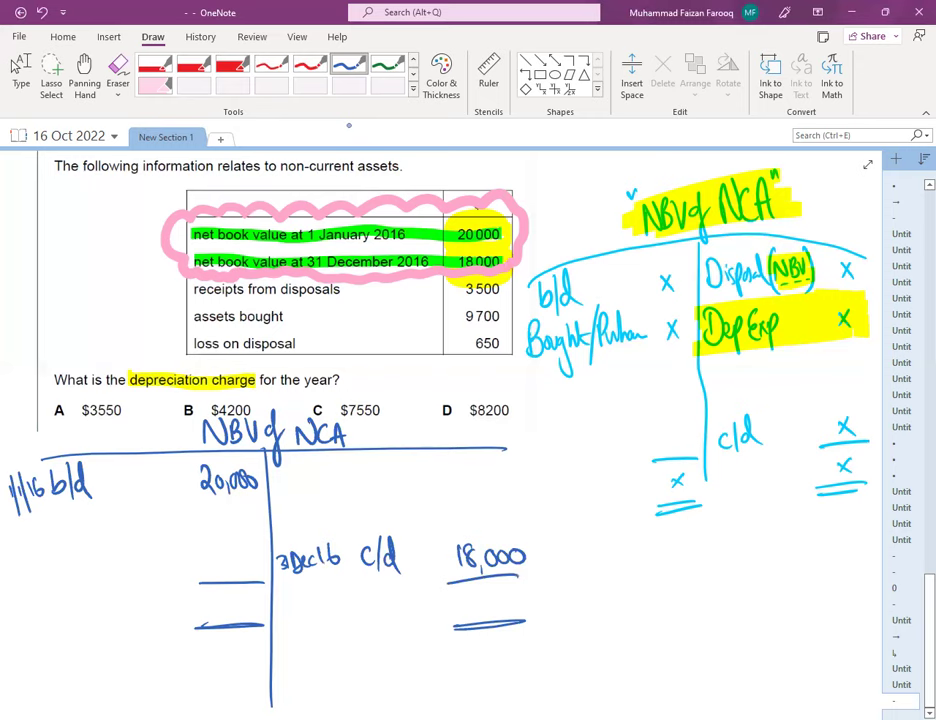
Add a Purchase of NCA debit entry of 9700 and tick the 20 000, 18 000 and 9 700 figures in the table
{"action": "mouse_move", "coordinate": [54, 516]}
{"action": "left_mouse_down"}
{"action": "mouse_move", "coordinate": [53, 538]}
{"action": "mouse_move", "coordinate": [79, 534]}
{"action": "mouse_move", "coordinate": [96, 550]}
{"action": "mouse_move", "coordinate": [121, 548]}
{"action": "mouse_move", "coordinate": [149, 514]}
{"action": "left_mouse_up"}
{"action": "left_click_drag", "start_coordinate": [158, 516], "coordinate": [159, 534]}
{"action": "left_click_drag", "start_coordinate": [161, 534], "coordinate": [174, 526]}
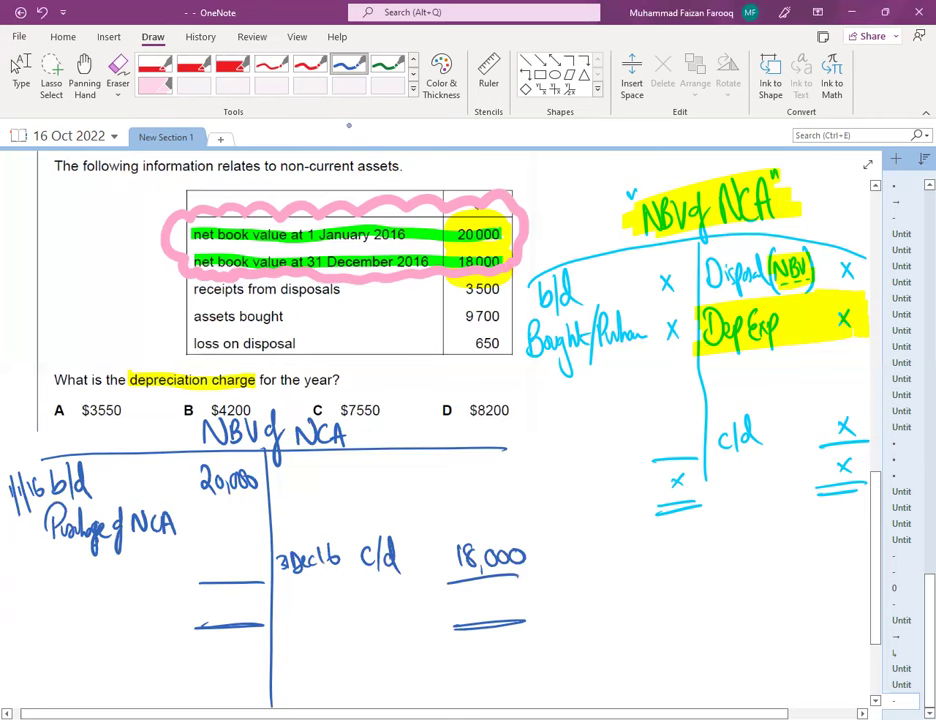
{"action": "left_click_drag", "start_coordinate": [449, 237], "coordinate": [466, 225]}
{"action": "left_click_drag", "start_coordinate": [448, 266], "coordinate": [461, 256]}
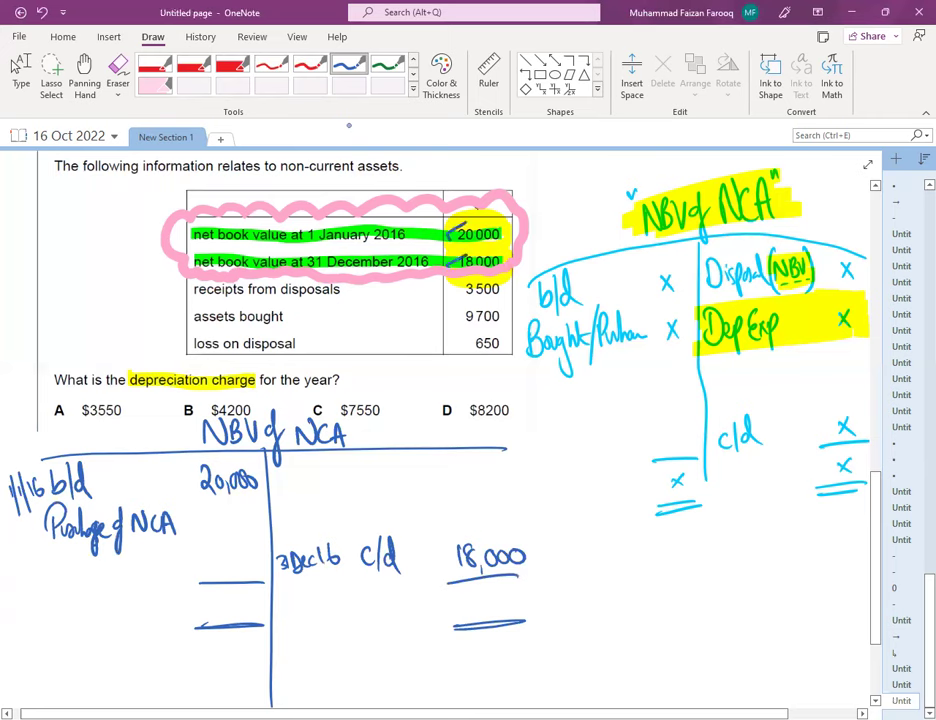
{"action": "left_click_drag", "start_coordinate": [451, 323], "coordinate": [467, 313]}
{"action": "mouse_move", "coordinate": [218, 516]}
{"action": "left_mouse_down"}
{"action": "mouse_move", "coordinate": [213, 540]}
{"action": "mouse_move", "coordinate": [229, 539]}
{"action": "left_mouse_up"}
{"action": "left_click_drag", "start_coordinate": [240, 517], "coordinate": [239, 519]}
{"action": "left_click_drag", "start_coordinate": [252, 517], "coordinate": [251, 519]}
Write the label Disposal on the first credit line of the blue account
{"action": "left_click_drag", "start_coordinate": [279, 459], "coordinate": [282, 486]}
{"action": "left_click_drag", "start_coordinate": [303, 470], "coordinate": [307, 481]}
{"action": "left_click_drag", "start_coordinate": [318, 470], "coordinate": [319, 490]}
{"action": "mouse_move", "coordinate": [334, 469]}
{"action": "left_mouse_down"}
{"action": "mouse_move", "coordinate": [349, 477]}
{"action": "mouse_move", "coordinate": [351, 456]}
{"action": "left_mouse_up"}
Write a Dep Exp entry with x as the unknown amount beneath Disposal in the blue account
{"action": "left_click_drag", "start_coordinate": [291, 503], "coordinate": [302, 518]}
{"action": "left_click_drag", "start_coordinate": [306, 512], "coordinate": [319, 515]}
{"action": "left_click_drag", "start_coordinate": [323, 506], "coordinate": [341, 521]}
{"action": "left_click_drag", "start_coordinate": [352, 506], "coordinate": [377, 526]}
{"action": "left_click_drag", "start_coordinate": [468, 495], "coordinate": [492, 515]}
{"action": "left_click_drag", "start_coordinate": [491, 495], "coordinate": [468, 516]}
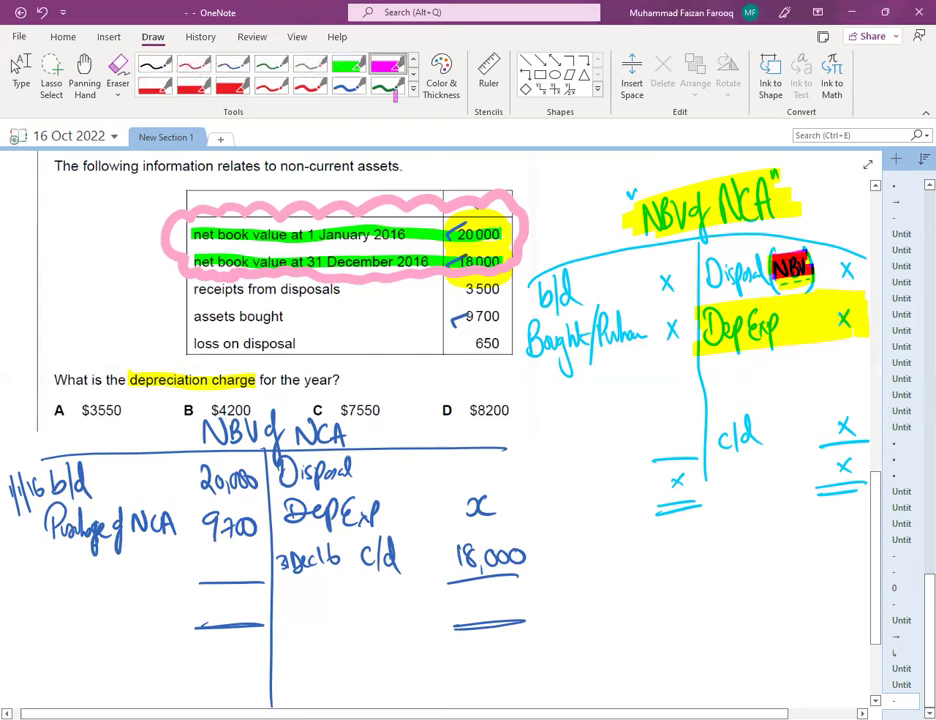
Highlight in magenta the NBV beside Disposal in the turquoise account and the blank Disposal amount in the blue account
{"action": "left_click_drag", "start_coordinate": [771, 280], "coordinate": [811, 280]}
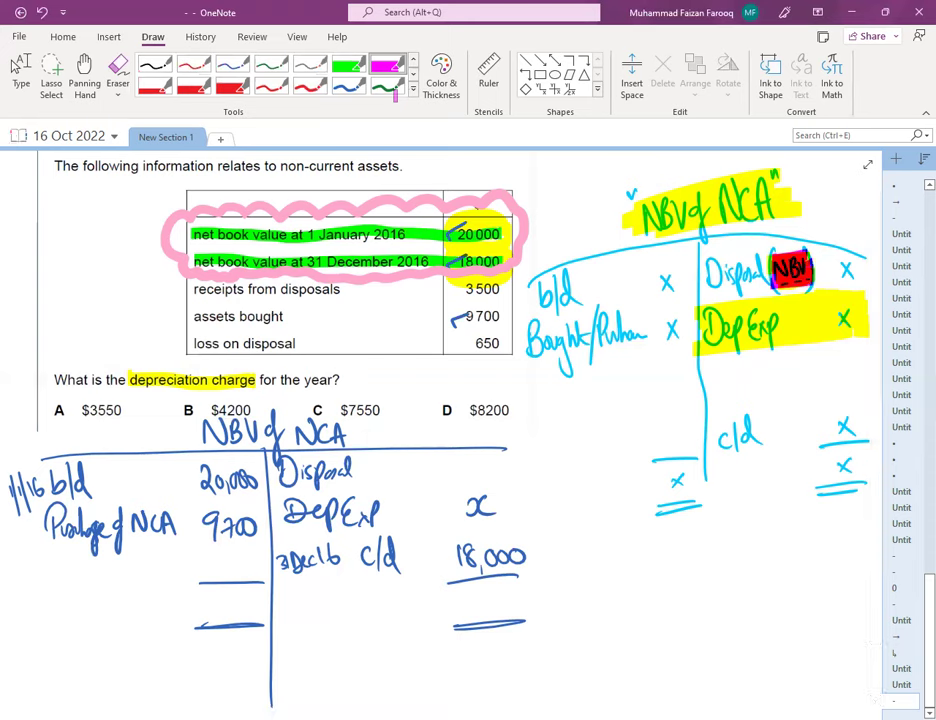
{"action": "left_click_drag", "start_coordinate": [443, 460], "coordinate": [516, 459]}
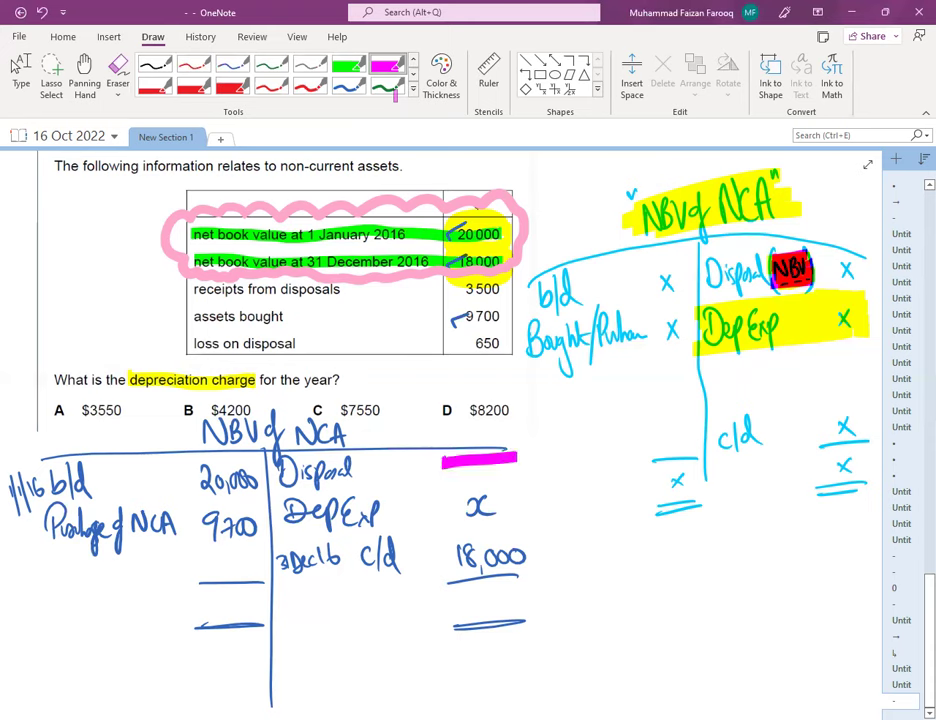
{"action": "left_click_drag", "start_coordinate": [444, 474], "coordinate": [520, 472]}
{"action": "left_click_drag", "start_coordinate": [446, 470], "coordinate": [525, 467]}
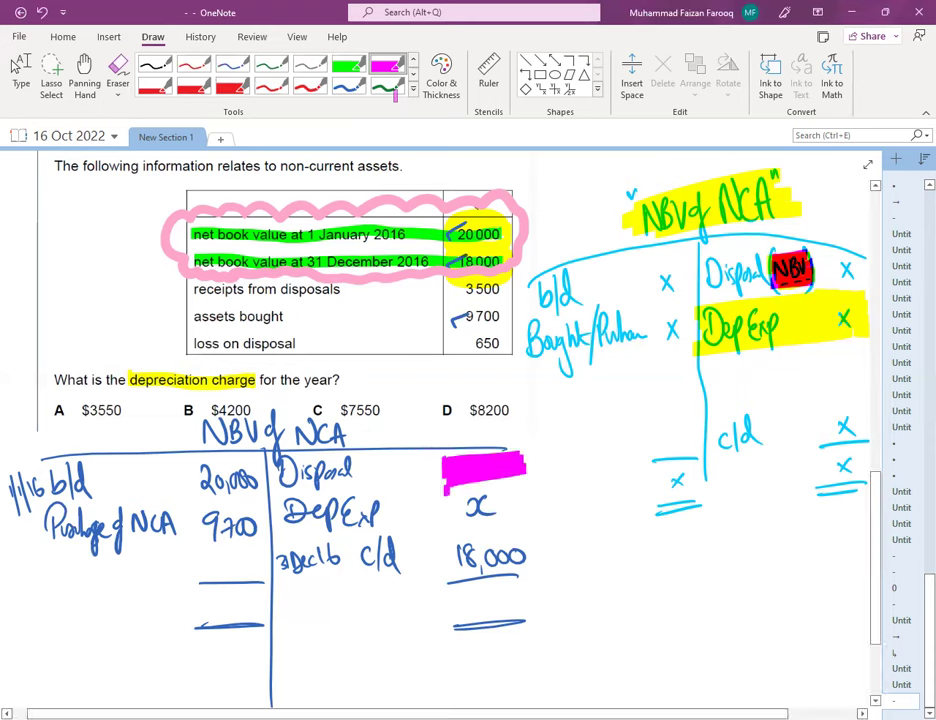
Write (NBV) in red beside Disposal in the blue account and draw a red arrow from its magenta amount to the space for a working
{"action": "left_click", "coordinate": [310, 90]}
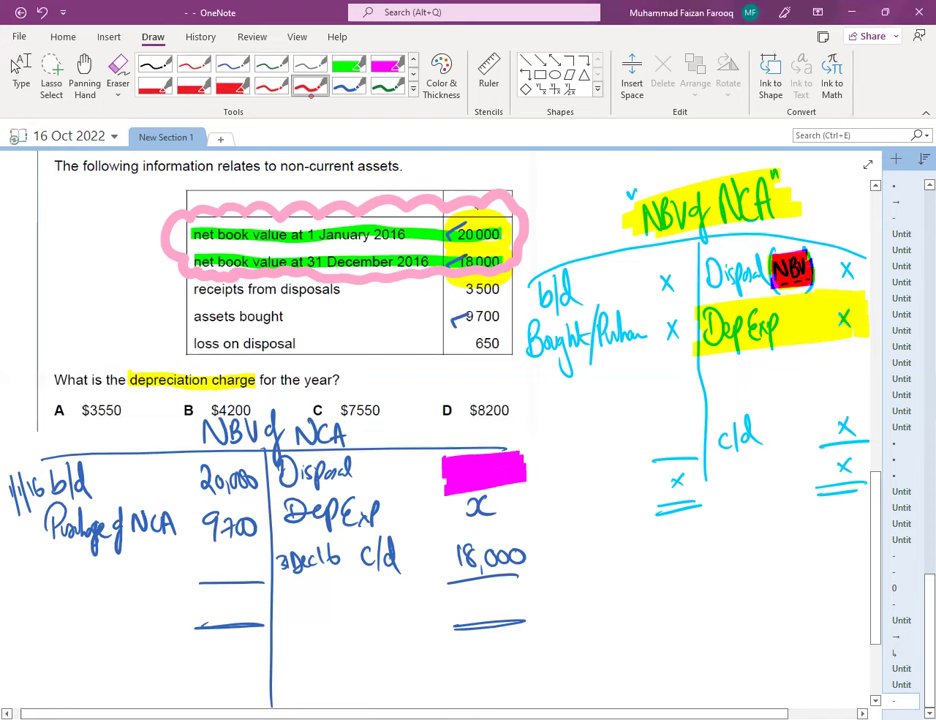
{"action": "mouse_move", "coordinate": [362, 446]}
{"action": "left_mouse_down"}
{"action": "mouse_move", "coordinate": [370, 480]}
{"action": "mouse_move", "coordinate": [384, 458]}
{"action": "mouse_move", "coordinate": [378, 478]}
{"action": "left_mouse_up"}
{"action": "left_click_drag", "start_coordinate": [383, 458], "coordinate": [393, 459]}
{"action": "left_click_drag", "start_coordinate": [397, 448], "coordinate": [398, 488]}
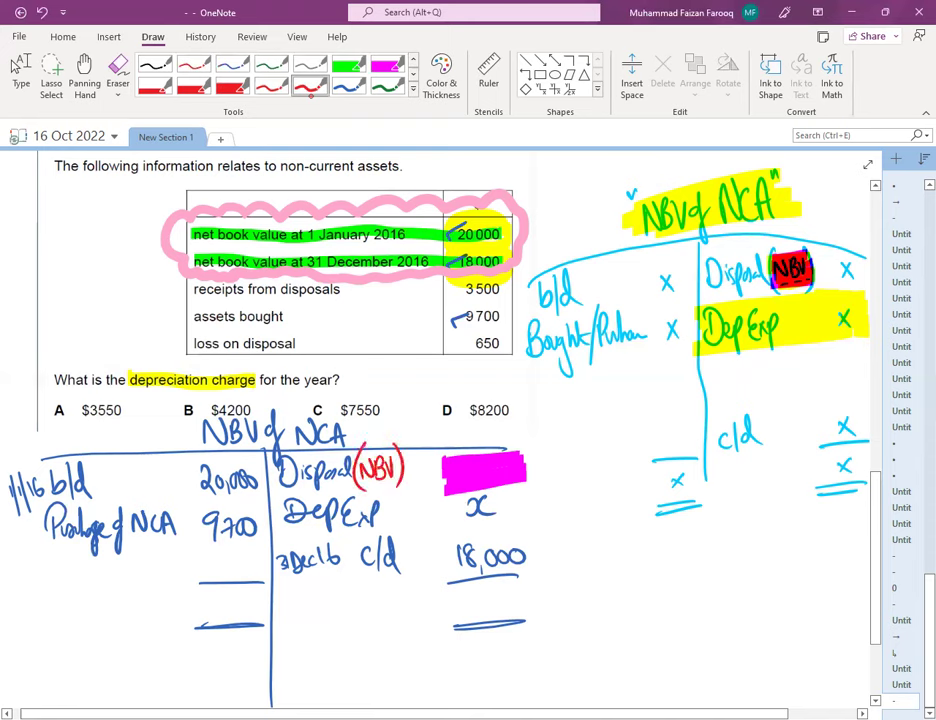
{"action": "mouse_move", "coordinate": [527, 480]}
{"action": "left_mouse_down"}
{"action": "mouse_move", "coordinate": [617, 553]}
{"action": "mouse_move", "coordinate": [602, 563]}
{"action": "left_mouse_up"}
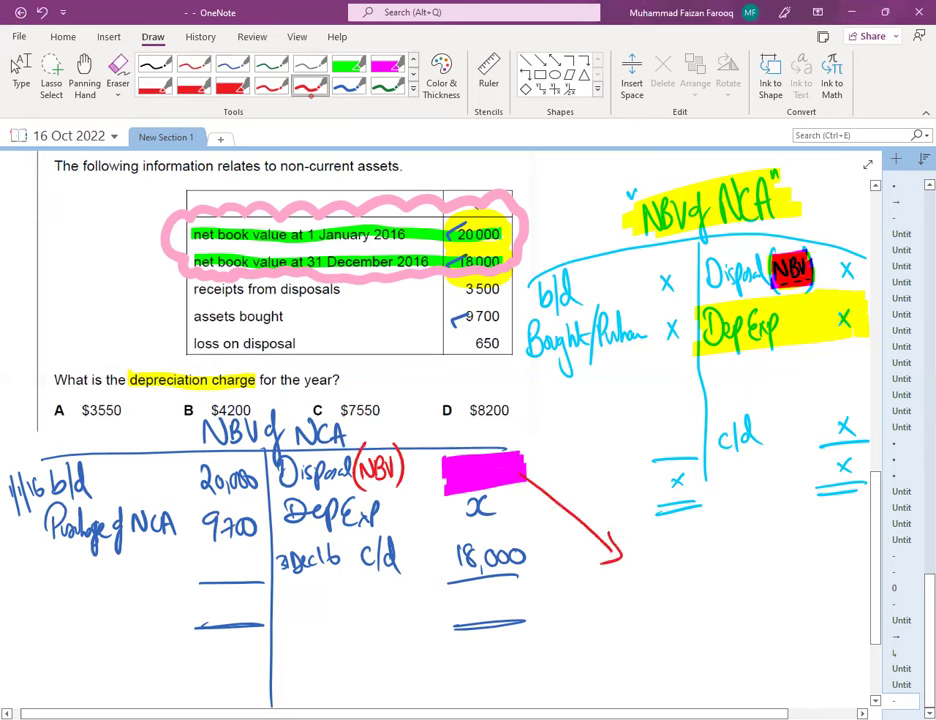
Put red quotation marks around the blue account's heading NBV of NCA and underline NBV in red
{"action": "left_click_drag", "start_coordinate": [195, 418], "coordinate": [198, 428]}
{"action": "left_click_drag", "start_coordinate": [200, 418], "coordinate": [203, 427]}
{"action": "left_click_drag", "start_coordinate": [344, 415], "coordinate": [346, 423]}
{"action": "left_click_drag", "start_coordinate": [349, 415], "coordinate": [351, 423]}
{"action": "left_click_drag", "start_coordinate": [190, 457], "coordinate": [256, 450]}
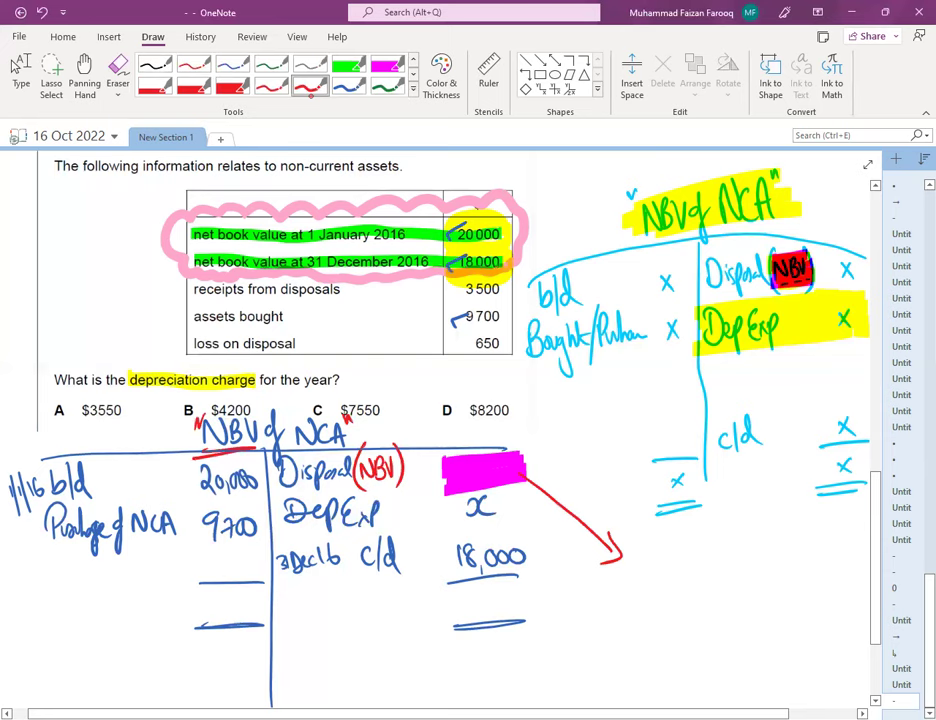
Start a red disposal working at the arrow's tip with the lines Cost, Less Acc Dep and NBV, and rule off the amount column
{"action": "mouse_move", "coordinate": [649, 531]}
{"action": "left_mouse_down"}
{"action": "mouse_move", "coordinate": [648, 551]}
{"action": "mouse_move", "coordinate": [660, 549]}
{"action": "left_mouse_up"}
{"action": "left_click_drag", "start_coordinate": [666, 530], "coordinate": [668, 550]}
{"action": "mouse_move", "coordinate": [660, 541]}
{"action": "left_mouse_down"}
{"action": "mouse_move", "coordinate": [673, 539]}
{"action": "mouse_move", "coordinate": [642, 571]}
{"action": "mouse_move", "coordinate": [689, 560]}
{"action": "mouse_move", "coordinate": [713, 570]}
{"action": "left_mouse_up"}
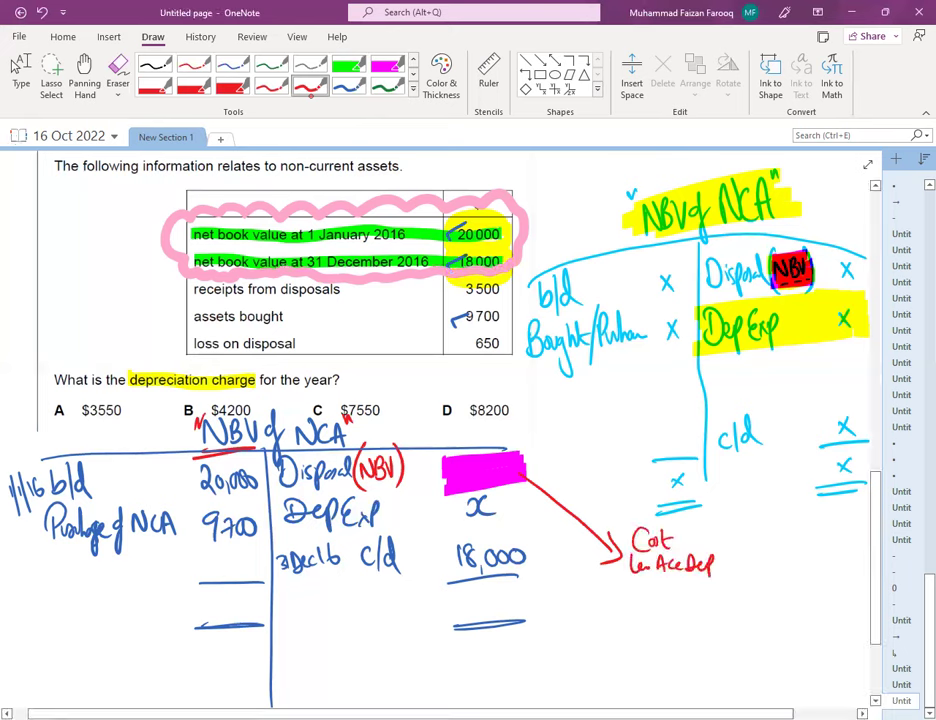
{"action": "mouse_move", "coordinate": [652, 590]}
{"action": "left_mouse_down"}
{"action": "mouse_move", "coordinate": [663, 579]}
{"action": "mouse_move", "coordinate": [668, 590]}
{"action": "left_mouse_up"}
{"action": "left_click_drag", "start_coordinate": [677, 578], "coordinate": [690, 578]}
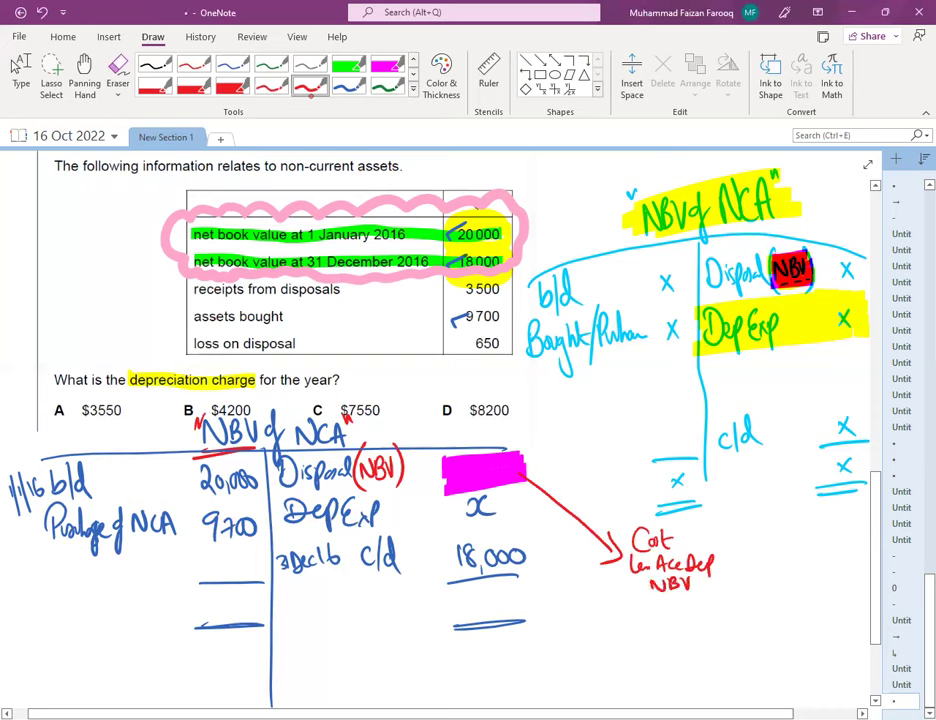
{"action": "left_click_drag", "start_coordinate": [752, 571], "coordinate": [807, 567]}
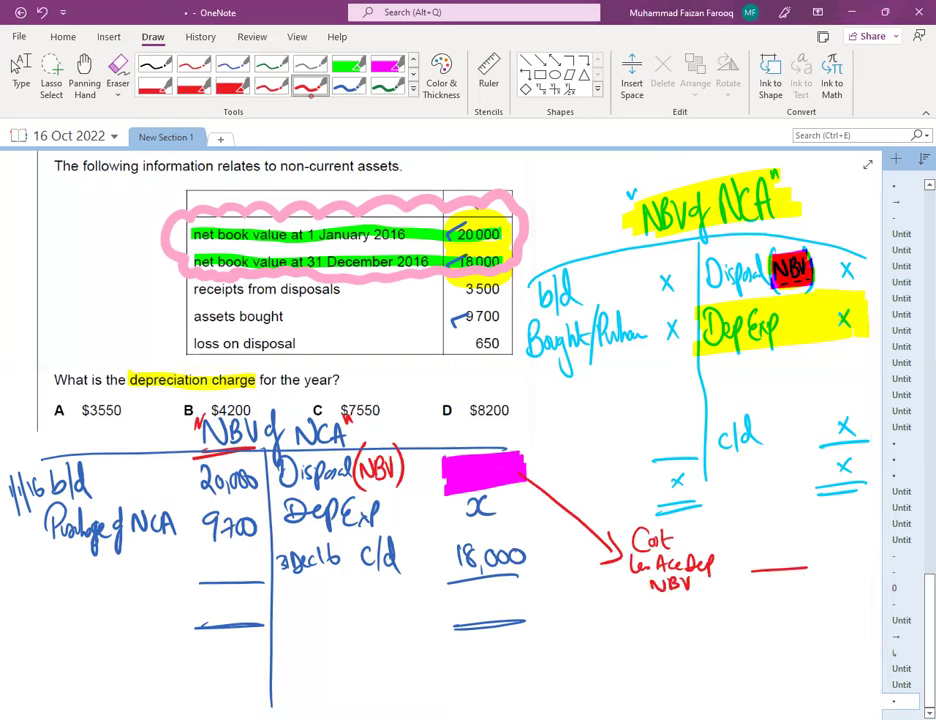
Add the lines S. Price and Loss On Disposal to the red working, with a subtotal rule and a double total rule
{"action": "left_click_drag", "start_coordinate": [641, 598], "coordinate": [629, 612]}
{"action": "mouse_move", "coordinate": [645, 609]}
{"action": "left_mouse_down"}
{"action": "mouse_move", "coordinate": [668, 618]}
{"action": "mouse_move", "coordinate": [701, 609]}
{"action": "left_mouse_up"}
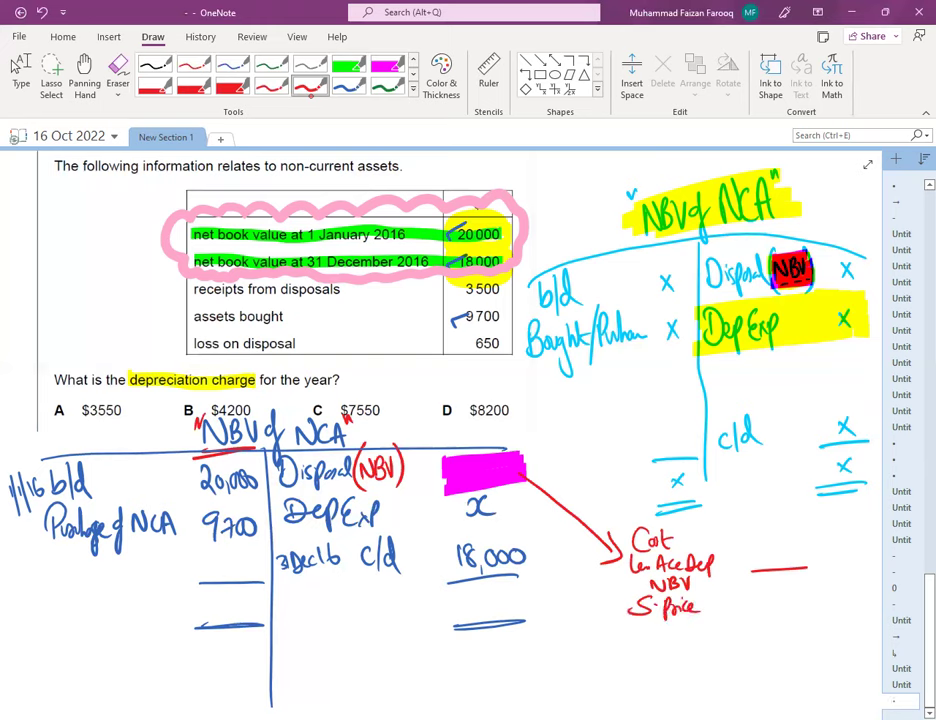
{"action": "mouse_move", "coordinate": [638, 626]}
{"action": "left_mouse_down"}
{"action": "mouse_move", "coordinate": [721, 641]}
{"action": "mouse_move", "coordinate": [732, 652]}
{"action": "mouse_move", "coordinate": [743, 624]}
{"action": "left_mouse_up"}
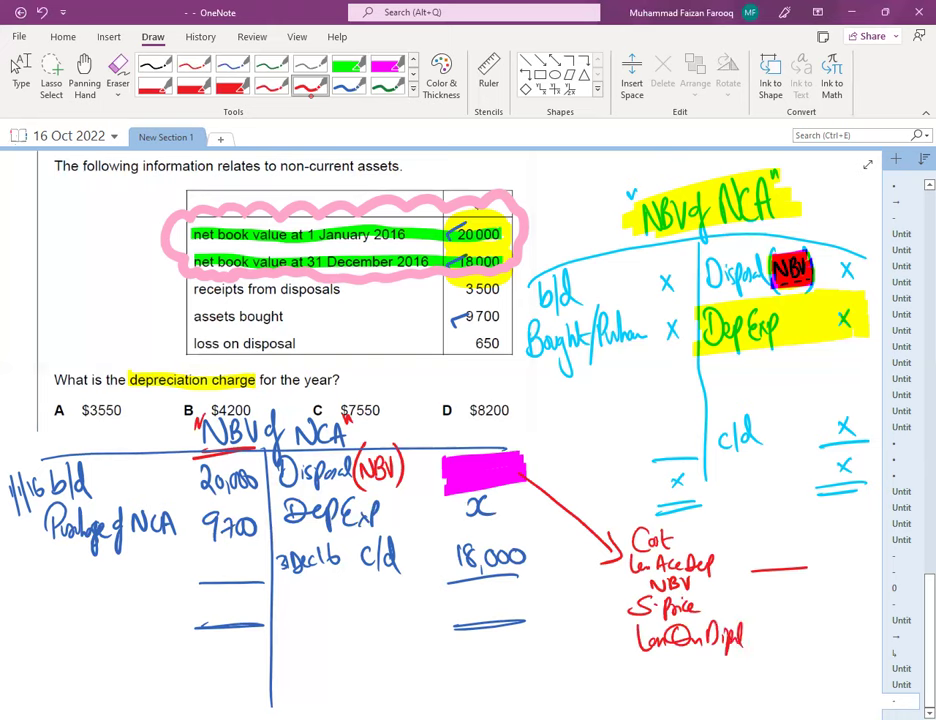
{"action": "left_click_drag", "start_coordinate": [753, 619], "coordinate": [799, 617]}
{"action": "left_click_drag", "start_coordinate": [757, 646], "coordinate": [810, 645]}
{"action": "left_click_drag", "start_coordinate": [759, 653], "coordinate": [813, 652]}
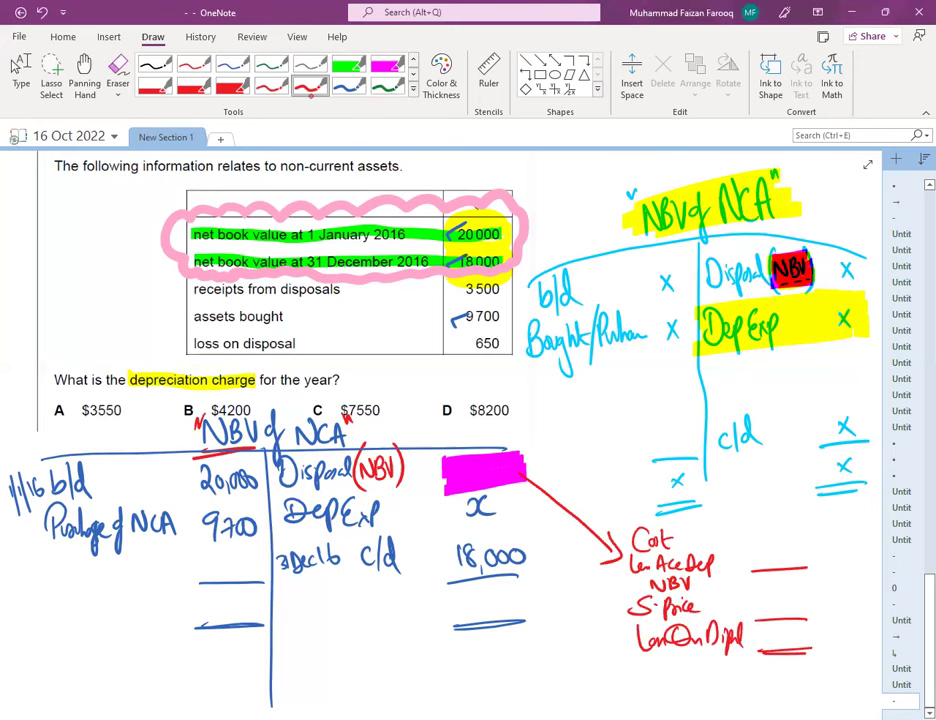
Circle the 3 500 receipts from disposals in red and enter (3500) as the S. Price in the disposal working
{"action": "mouse_move", "coordinate": [484, 274]}
{"action": "left_mouse_down"}
{"action": "mouse_move", "coordinate": [497, 299]}
{"action": "mouse_move", "coordinate": [476, 275]}
{"action": "left_mouse_up"}
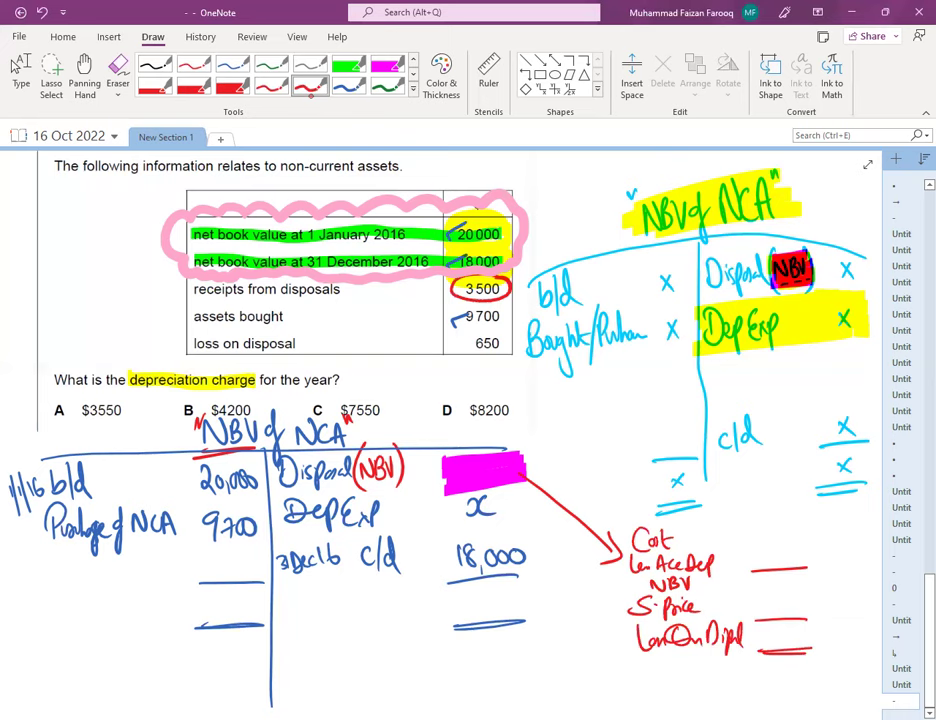
{"action": "mouse_move", "coordinate": [763, 602]}
{"action": "left_mouse_down"}
{"action": "mouse_move", "coordinate": [764, 613]}
{"action": "mouse_move", "coordinate": [790, 604]}
{"action": "left_mouse_up"}
{"action": "left_click_drag", "start_coordinate": [802, 602], "coordinate": [759, 619]}
{"action": "left_click_drag", "start_coordinate": [806, 597], "coordinate": [806, 619]}
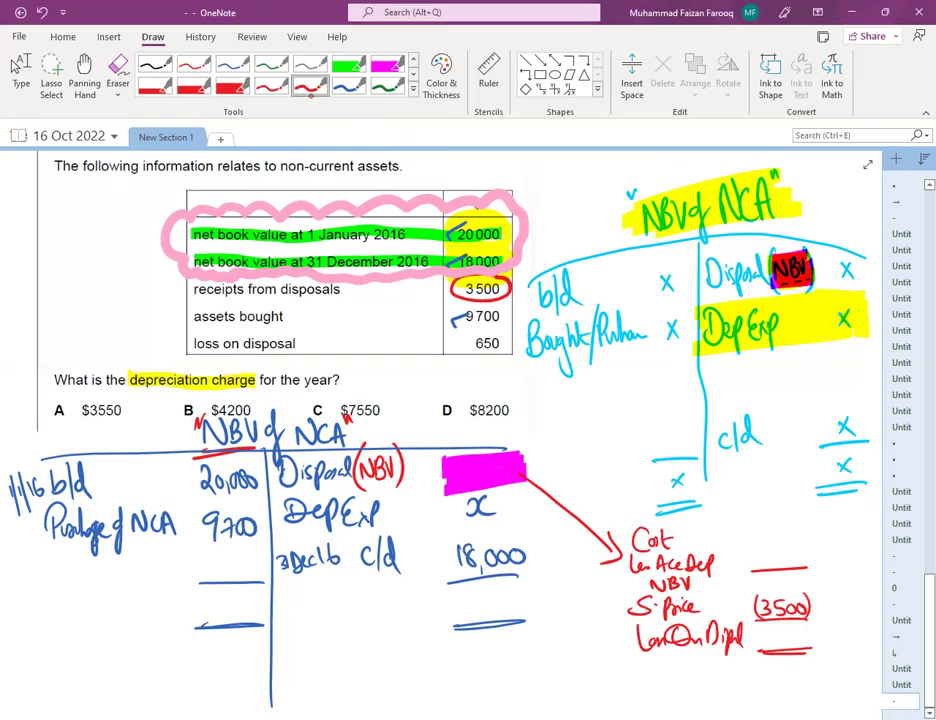
Circle the 650 loss on disposal in red and enter 650 as the Loss On Disposal in the working
{"action": "mouse_move", "coordinate": [501, 329]}
{"action": "left_mouse_down"}
{"action": "mouse_move", "coordinate": [481, 331]}
{"action": "mouse_move", "coordinate": [500, 331]}
{"action": "left_mouse_up"}
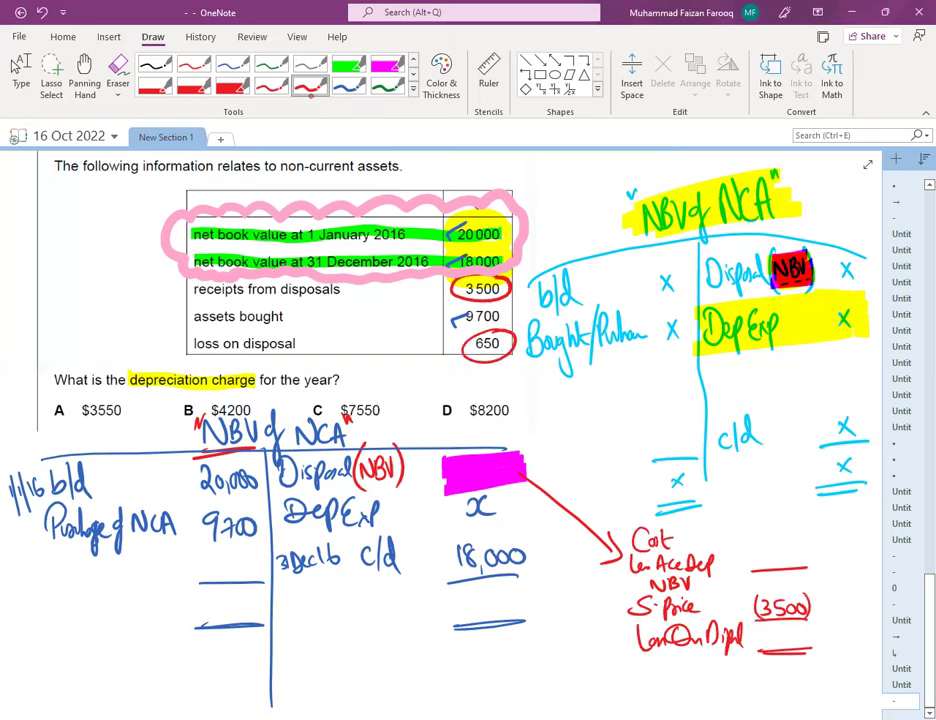
{"action": "left_click_drag", "start_coordinate": [771, 628], "coordinate": [767, 644]}
{"action": "mouse_move", "coordinate": [781, 630]}
{"action": "left_mouse_down"}
{"action": "mouse_move", "coordinate": [775, 645]}
{"action": "mouse_move", "coordinate": [797, 630]}
{"action": "left_mouse_up"}
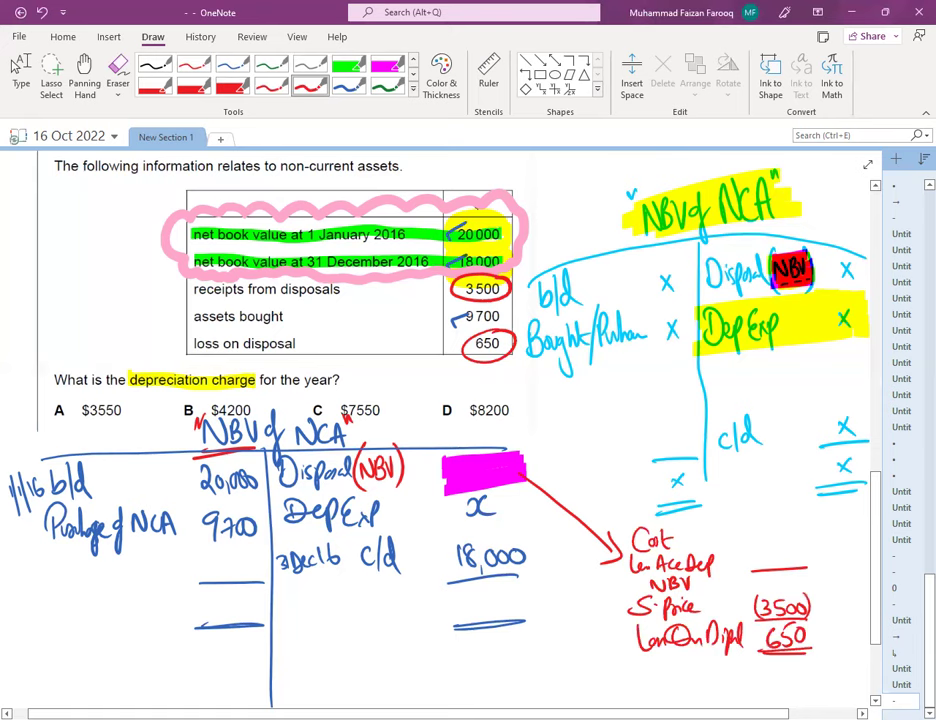
Enter x as the NBV in the disposal working and add a column beside it with vertical arrows leading to the word Loss
{"action": "left_click_drag", "start_coordinate": [766, 575], "coordinate": [783, 590]}
{"action": "left_click_drag", "start_coordinate": [793, 575], "coordinate": [770, 591]}
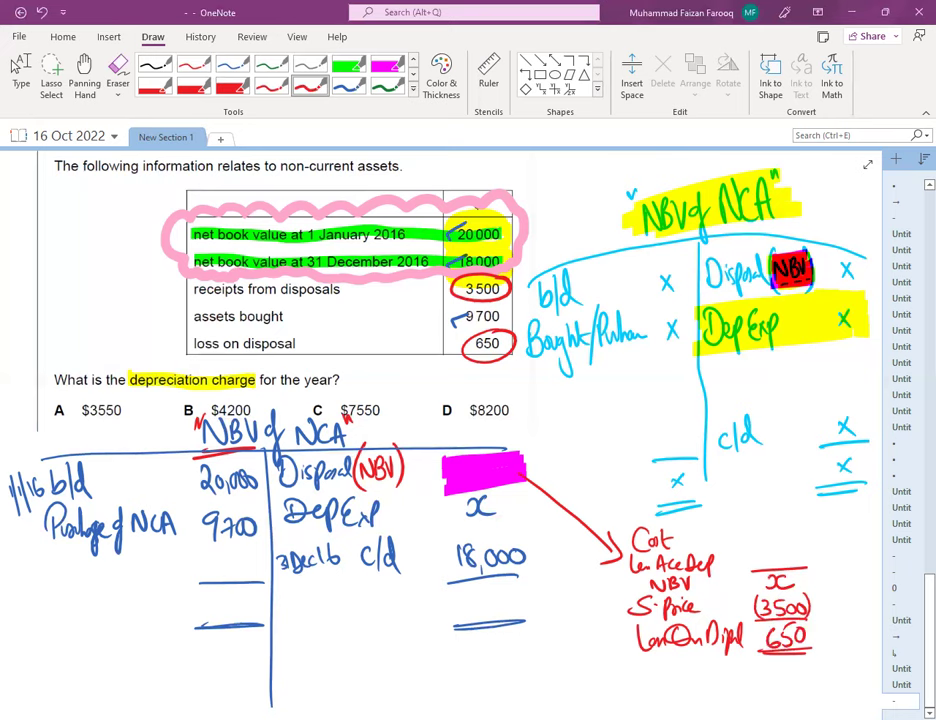
{"action": "mouse_move", "coordinate": [828, 620]}
{"action": "left_mouse_down"}
{"action": "mouse_move", "coordinate": [837, 640]}
{"action": "mouse_move", "coordinate": [841, 630]}
{"action": "mouse_move", "coordinate": [859, 648]}
{"action": "left_mouse_up"}
{"action": "mouse_move", "coordinate": [834, 594]}
{"action": "left_mouse_down"}
{"action": "mouse_move", "coordinate": [834, 612]}
{"action": "mouse_move", "coordinate": [834, 585]}
{"action": "mouse_move", "coordinate": [858, 562]}
{"action": "left_mouse_up"}
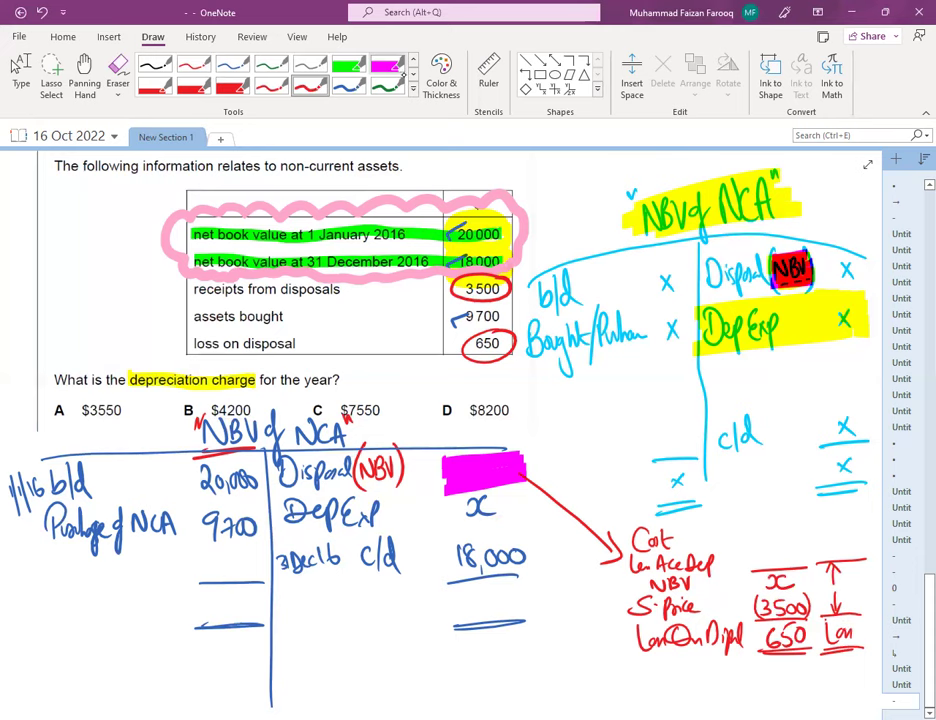
Clear the x and its magenta highlight from the NBV line of the disposal working and redraw the red rule above it
{"action": "left_click", "coordinate": [397, 68]}
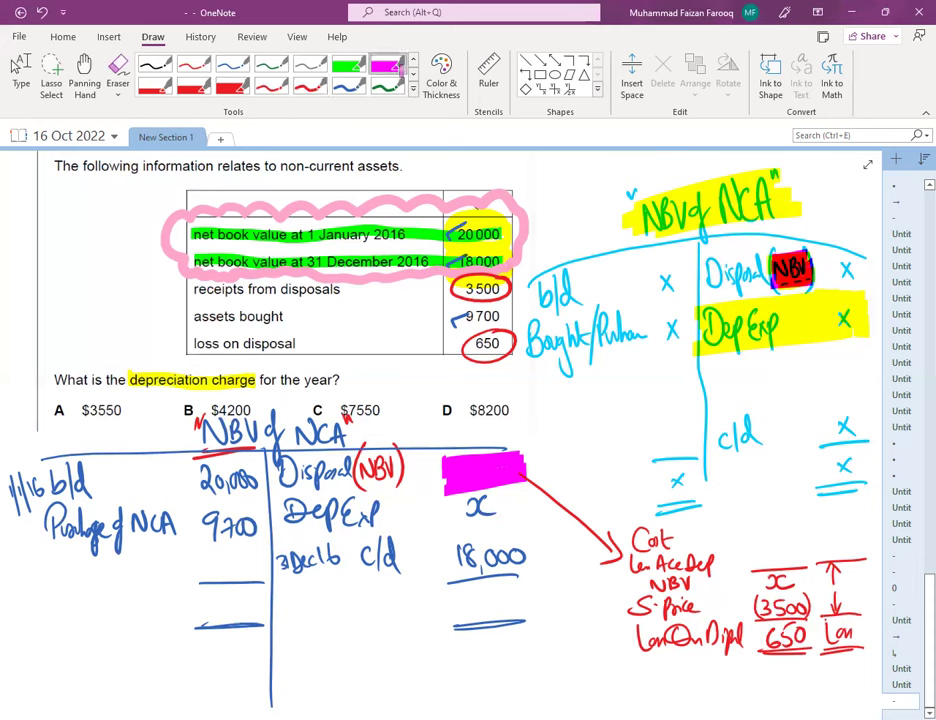
{"action": "left_click_drag", "start_coordinate": [745, 578], "coordinate": [812, 578]}
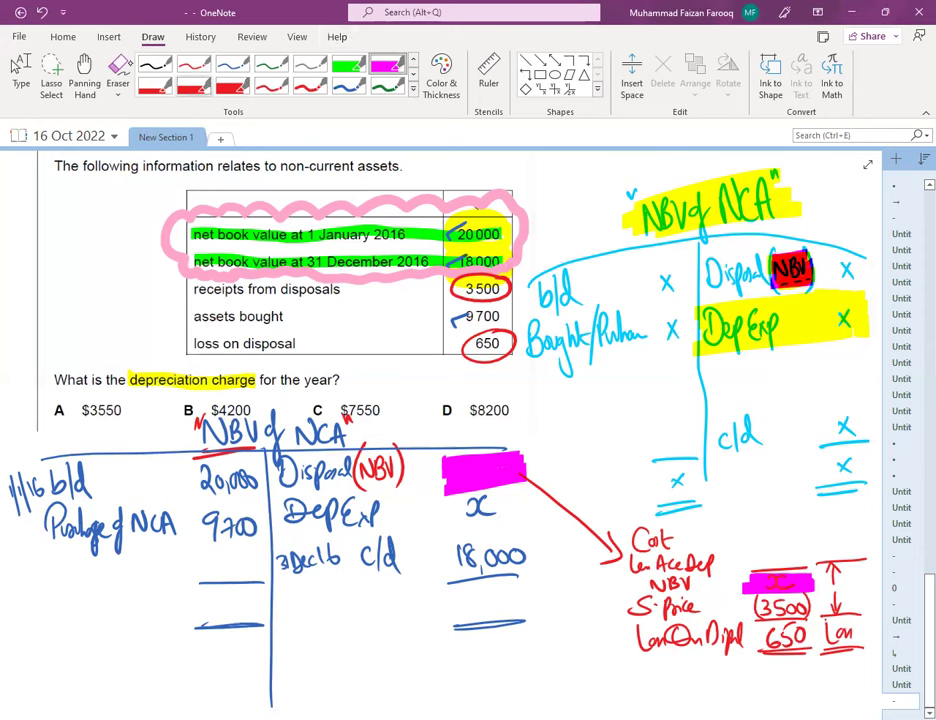
{"action": "left_click", "coordinate": [118, 68]}
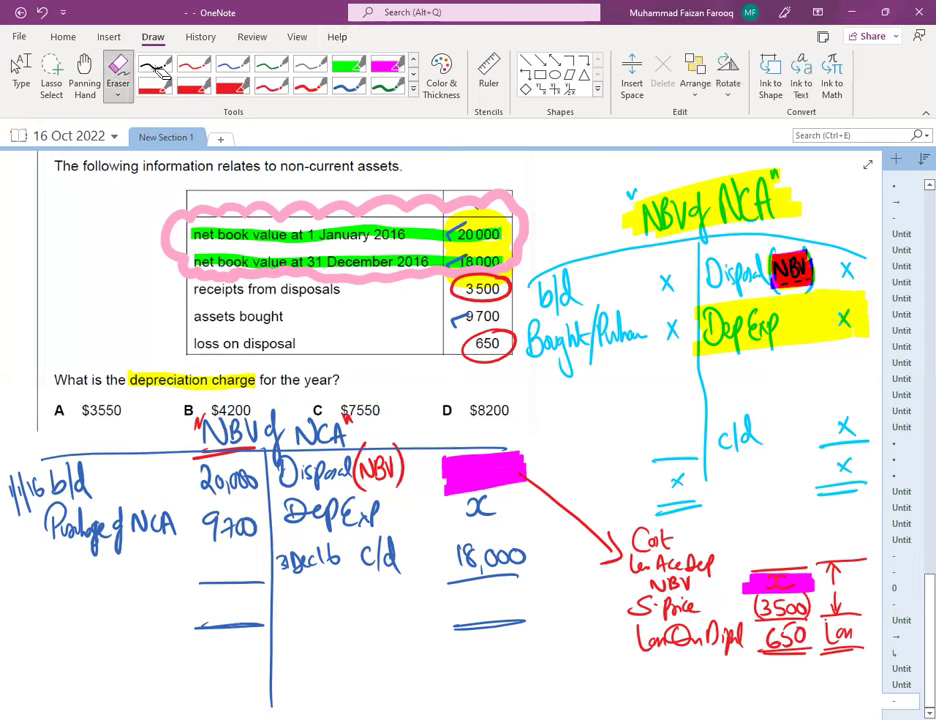
{"action": "left_click_drag", "start_coordinate": [778, 568], "coordinate": [778, 588]}
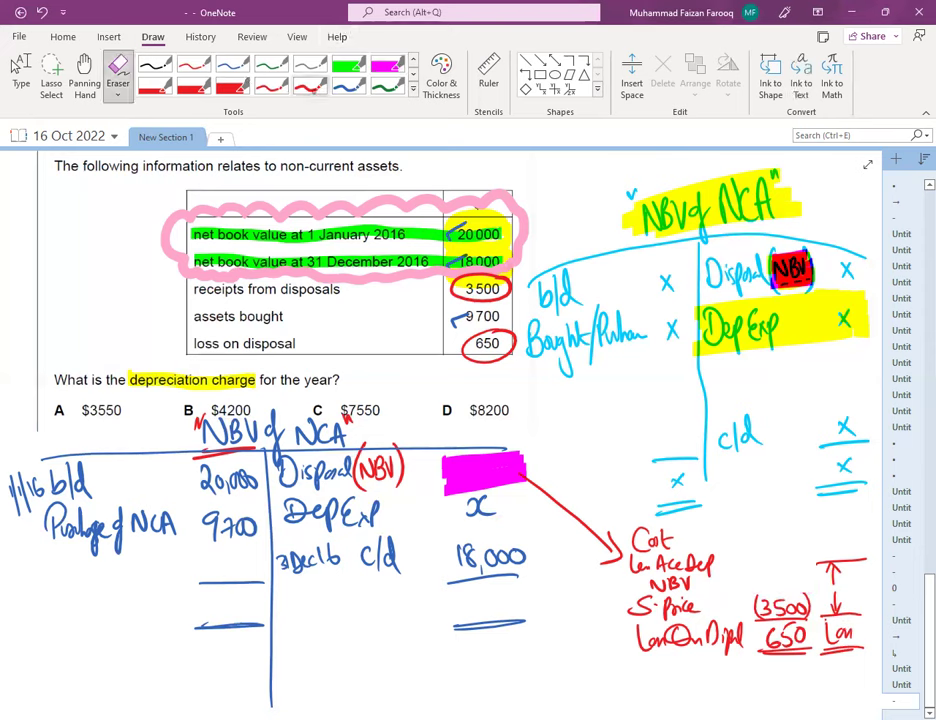
{"action": "left_click", "coordinate": [310, 86]}
{"action": "left_click_drag", "start_coordinate": [740, 561], "coordinate": [794, 561]}
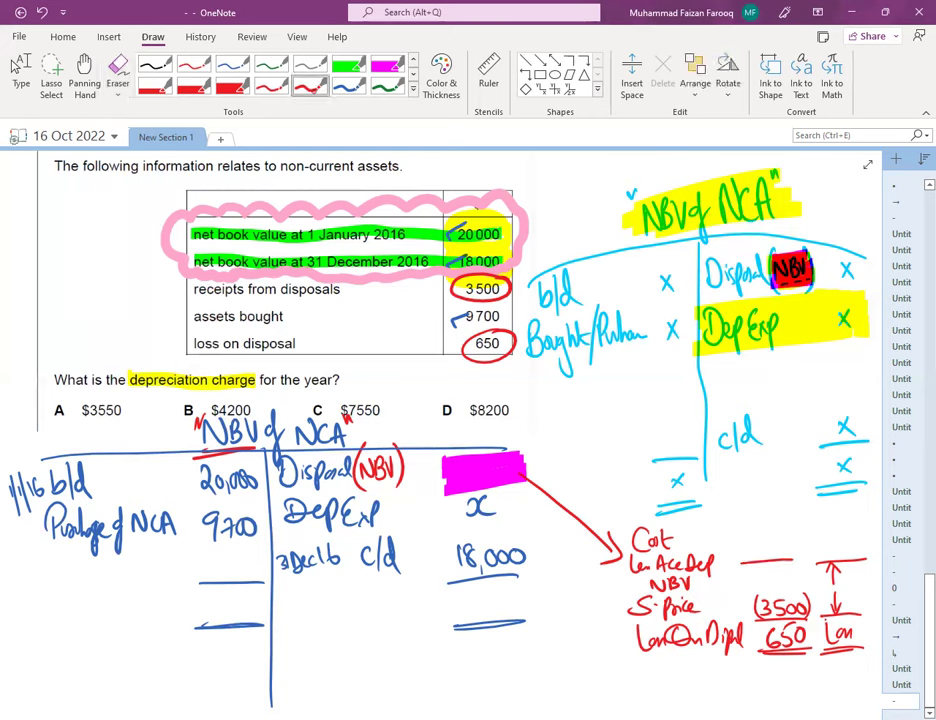
Highlight the blank NBV amount in the disposal working in magenta
{"action": "left_click", "coordinate": [387, 67]}
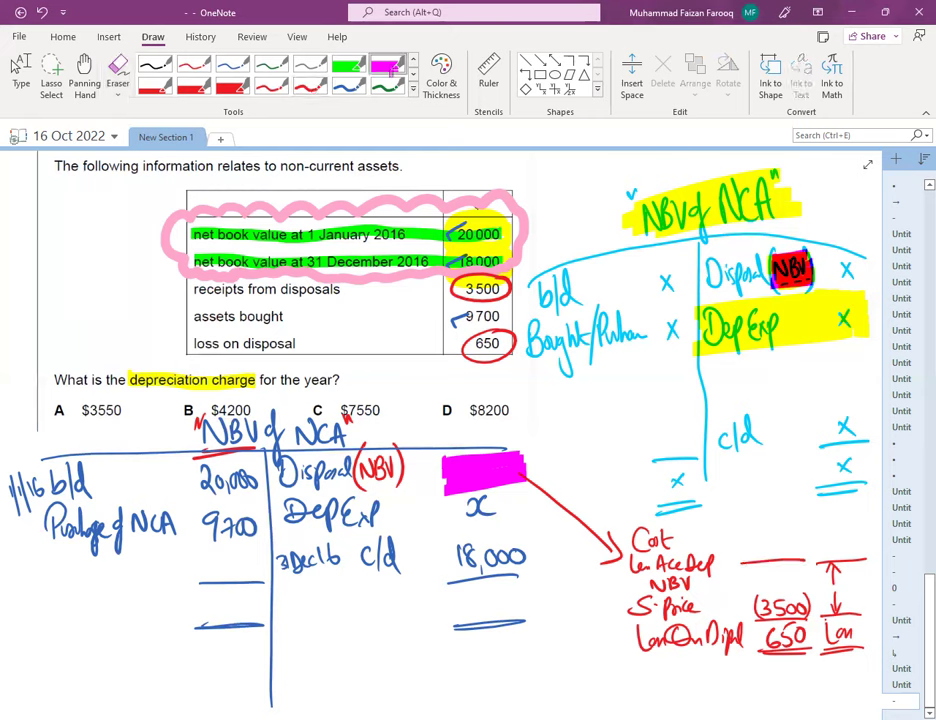
{"action": "left_click_drag", "start_coordinate": [741, 573], "coordinate": [810, 573]}
{"action": "left_click_drag", "start_coordinate": [738, 580], "coordinate": [808, 580]}
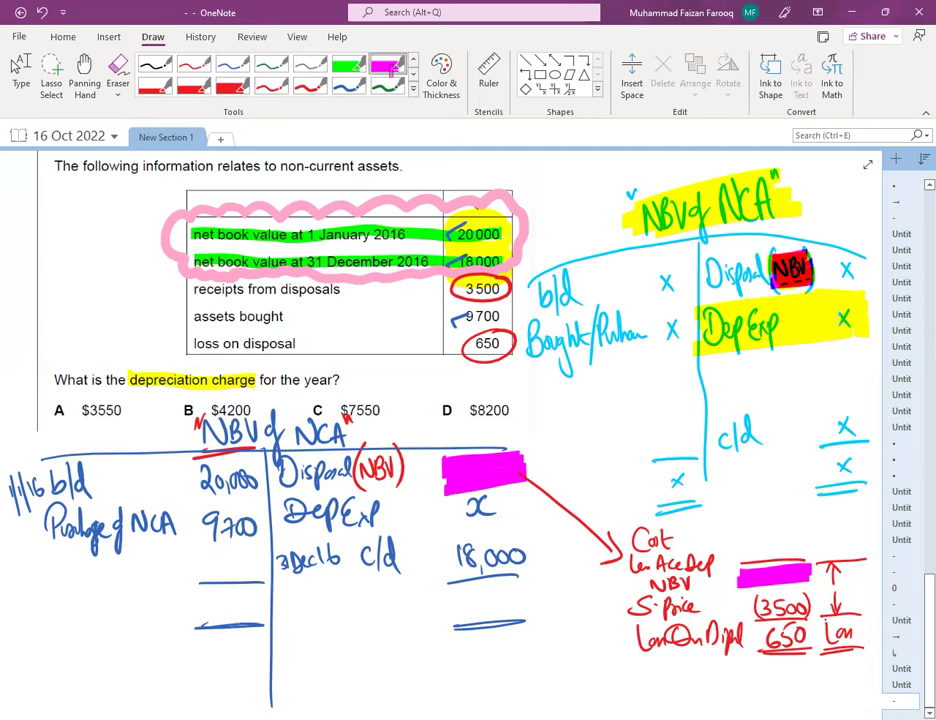
{"action": "left_click_drag", "start_coordinate": [740, 570], "coordinate": [818, 572]}
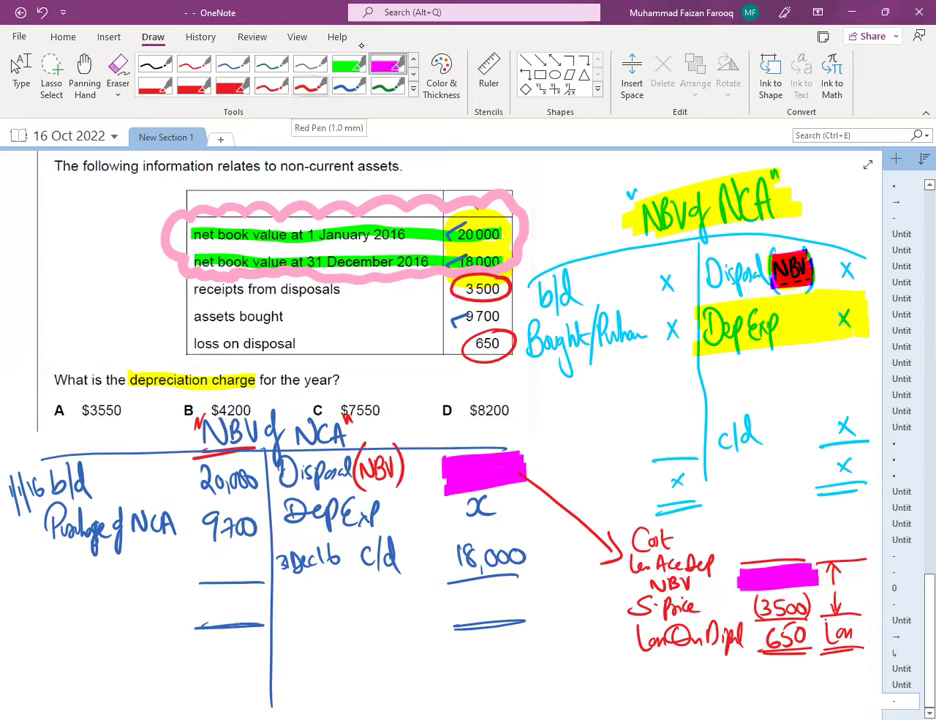
Write 4150 in red on the magenta NBV amount of the working and on the magenta Disposal amount of the blue account
{"action": "left_click", "coordinate": [309, 86]}
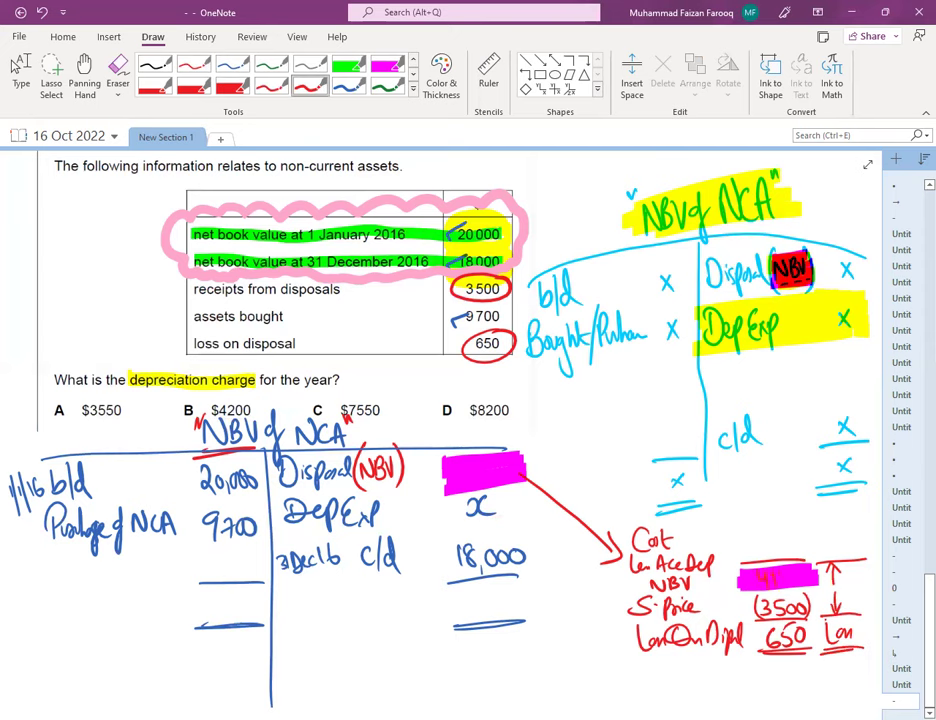
{"action": "left_click_drag", "start_coordinate": [785, 577], "coordinate": [780, 587]}
{"action": "left_click_drag", "start_coordinate": [791, 578], "coordinate": [790, 579]}
{"action": "mouse_move", "coordinate": [456, 463]}
{"action": "left_mouse_down"}
{"action": "mouse_move", "coordinate": [463, 485]}
{"action": "mouse_move", "coordinate": [486, 480]}
{"action": "left_mouse_up"}
{"action": "left_click_drag", "start_coordinate": [514, 460], "coordinate": [513, 462]}
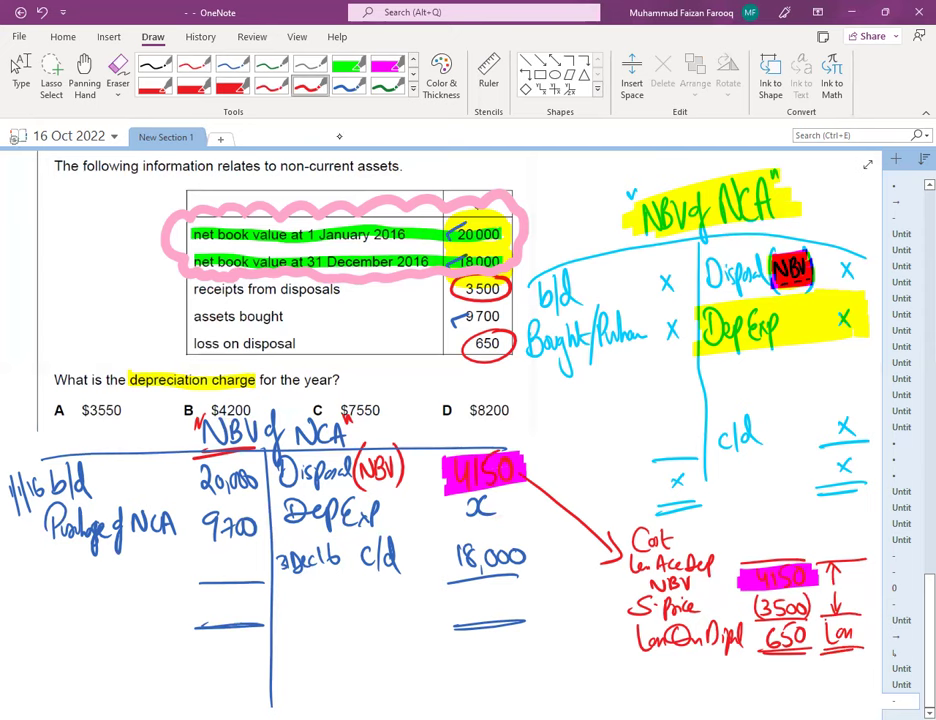
{"action": "left_click_drag", "start_coordinate": [196, 478], "coordinate": [263, 463]}
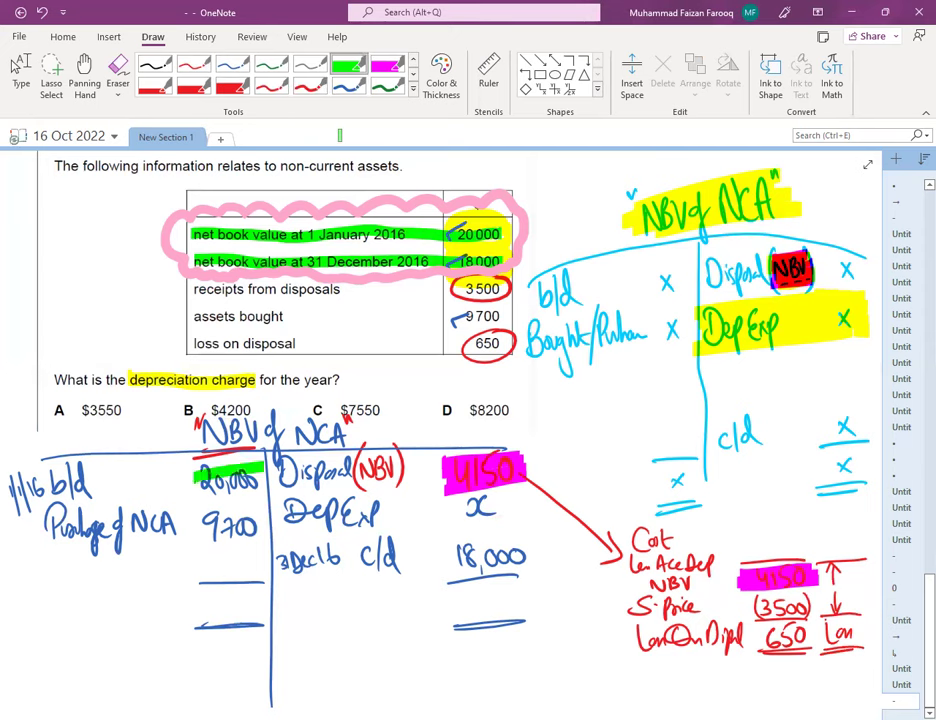
{"action": "left_click_drag", "start_coordinate": [192, 470], "coordinate": [266, 532]}
{"action": "left_click_drag", "start_coordinate": [193, 540], "coordinate": [256, 556]}
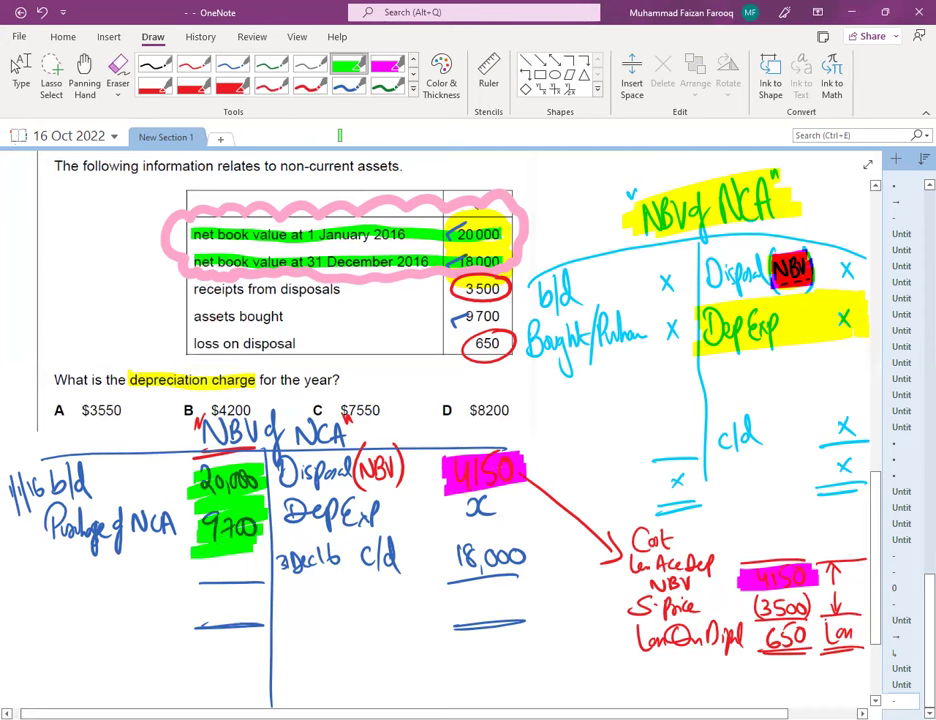
{"action": "left_click", "coordinate": [126, 84]}
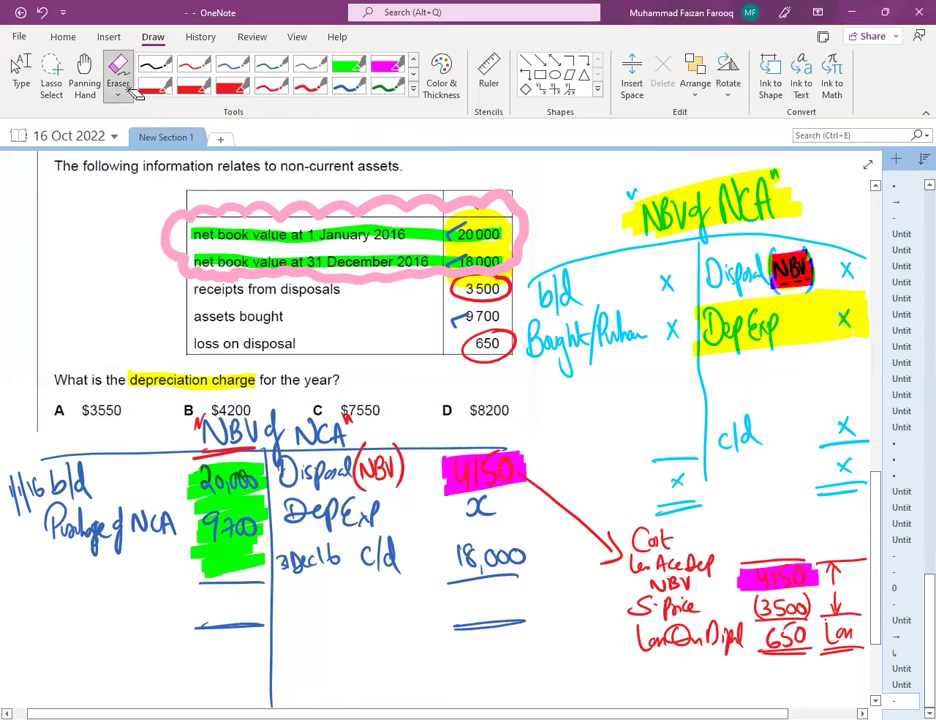
{"action": "key", "text": "ctrl+z"}
{"action": "key", "text": "ctrl+z"}
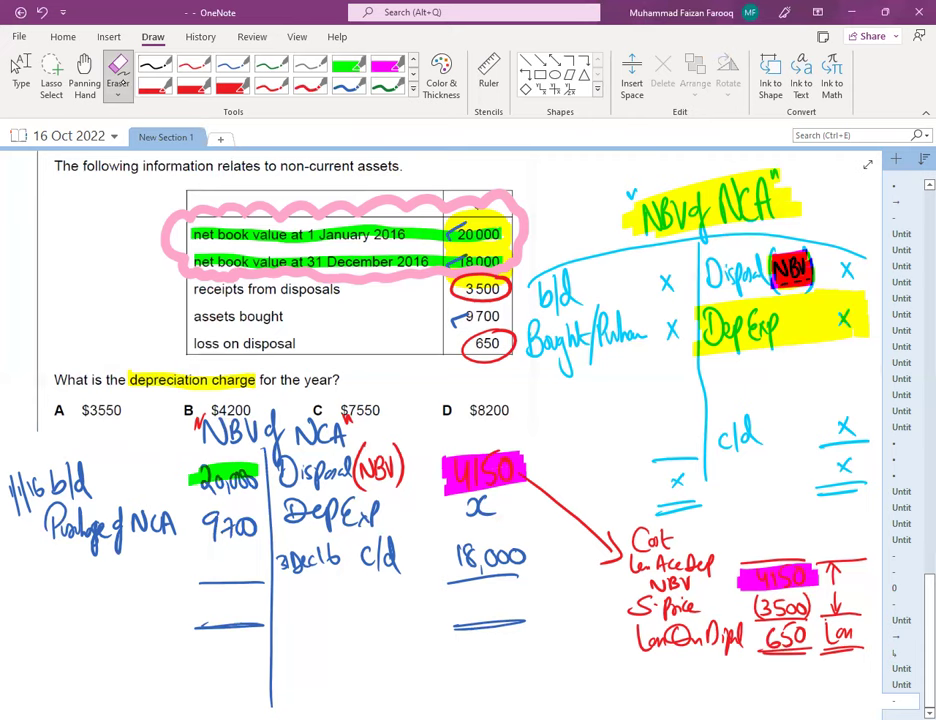
{"action": "key", "text": "ctrl+y"}
{"action": "key", "text": "ctrl+z"}
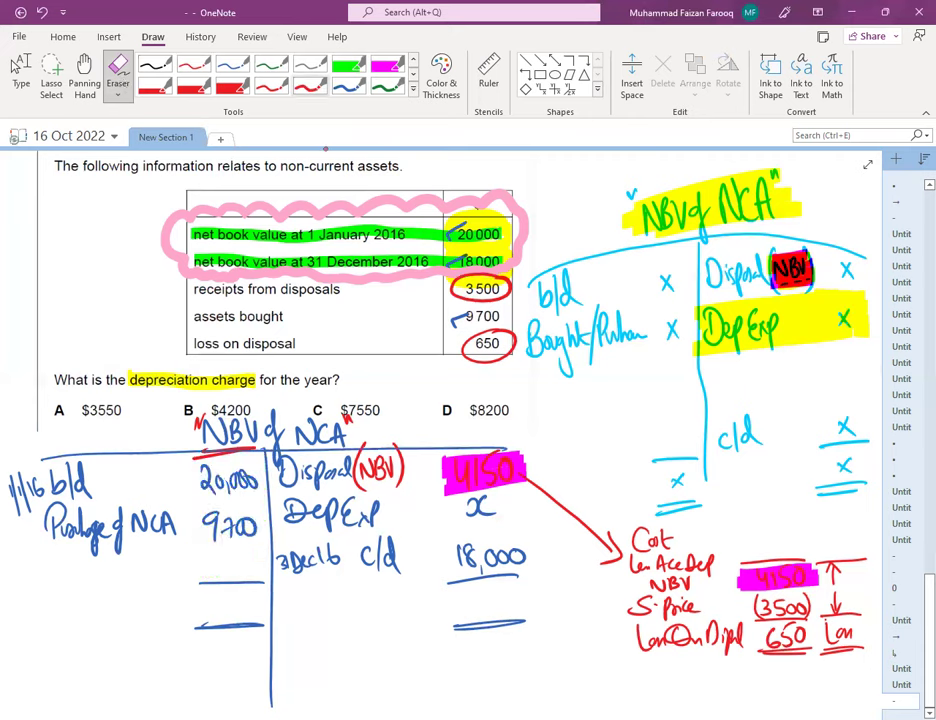
Write the total $29,700 in red on the debit side of the blue account
{"action": "left_click", "coordinate": [309, 87]}
{"action": "left_click_drag", "start_coordinate": [192, 600], "coordinate": [204, 620]}
{"action": "mouse_move", "coordinate": [219, 600]}
{"action": "left_mouse_down"}
{"action": "mouse_move", "coordinate": [213, 623]}
{"action": "mouse_move", "coordinate": [222, 618]}
{"action": "left_mouse_up"}
{"action": "mouse_move", "coordinate": [229, 592]}
{"action": "left_mouse_down"}
{"action": "mouse_move", "coordinate": [234, 618]}
{"action": "mouse_move", "coordinate": [240, 598]}
{"action": "left_mouse_up"}
{"action": "left_click_drag", "start_coordinate": [257, 593], "coordinate": [252, 598]}
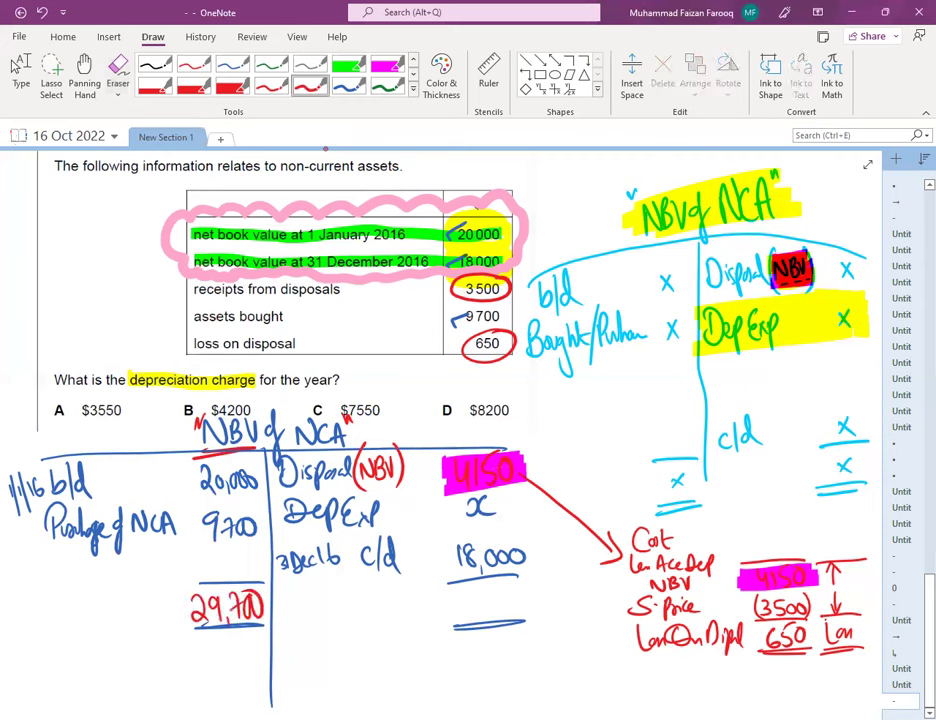
{"action": "mouse_move", "coordinate": [187, 602]}
{"action": "left_mouse_down"}
{"action": "mouse_move", "coordinate": [174, 618]}
{"action": "mouse_move", "coordinate": [181, 626]}
{"action": "left_mouse_up"}
Write the matching total $29700 in red on the credit side of the blue account and put the pen away
{"action": "left_click_drag", "start_coordinate": [465, 594], "coordinate": [450, 620]}
{"action": "left_click_drag", "start_coordinate": [457, 592], "coordinate": [456, 627]}
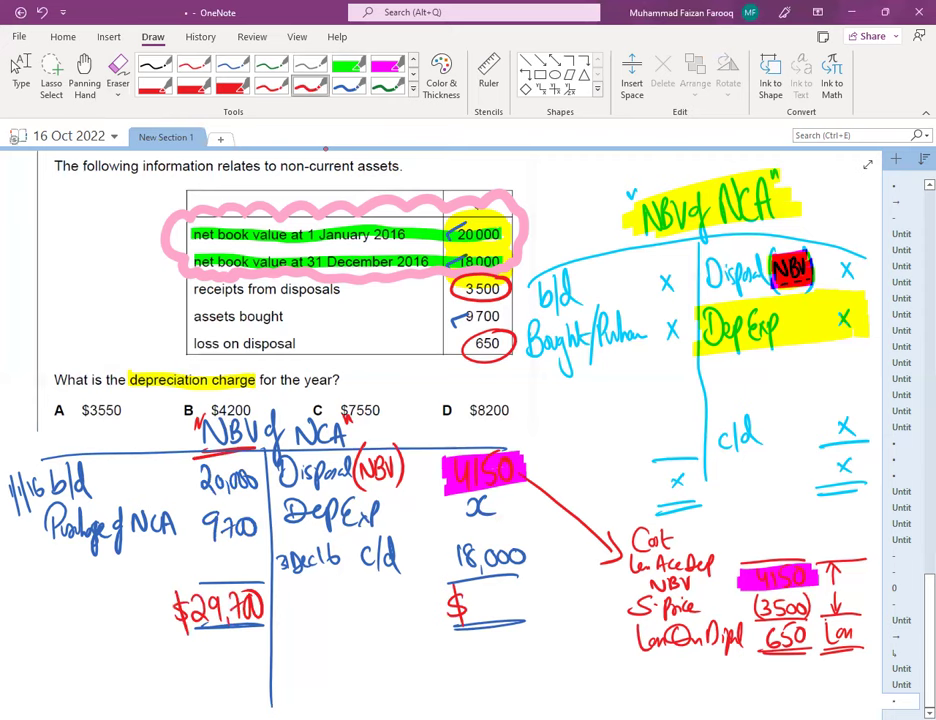
{"action": "mouse_move", "coordinate": [474, 592]}
{"action": "left_mouse_down"}
{"action": "mouse_move", "coordinate": [488, 618]}
{"action": "mouse_move", "coordinate": [496, 615]}
{"action": "left_mouse_up"}
{"action": "mouse_move", "coordinate": [504, 591]}
{"action": "left_mouse_down"}
{"action": "mouse_move", "coordinate": [511, 616]}
{"action": "mouse_move", "coordinate": [524, 590]}
{"action": "left_mouse_up"}
{"action": "left_click_drag", "start_coordinate": [541, 588], "coordinate": [539, 590]}
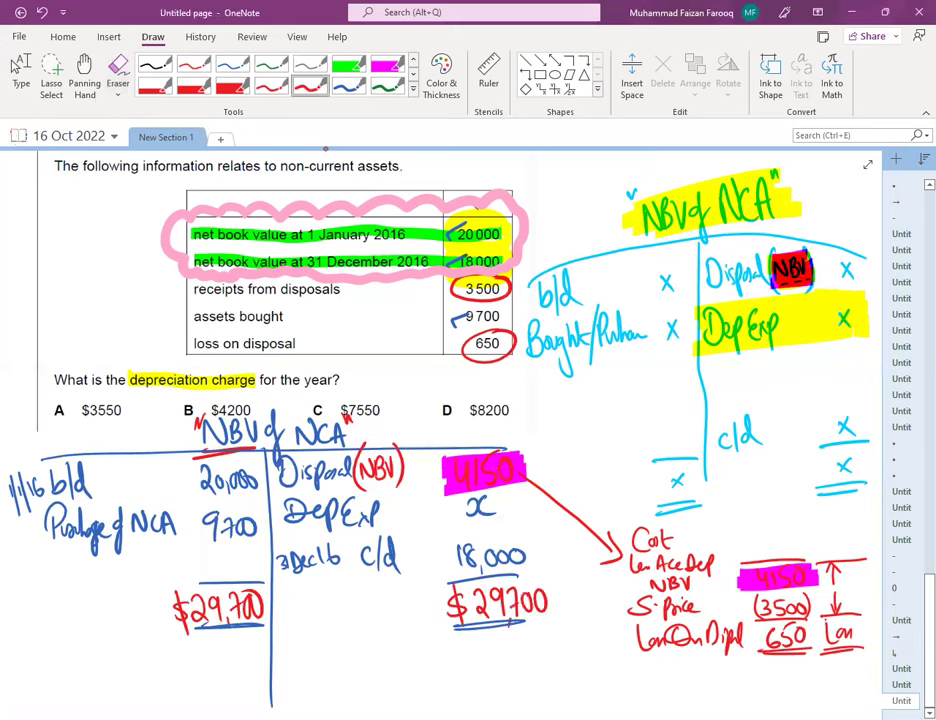
{"action": "key", "text": "Escape"}
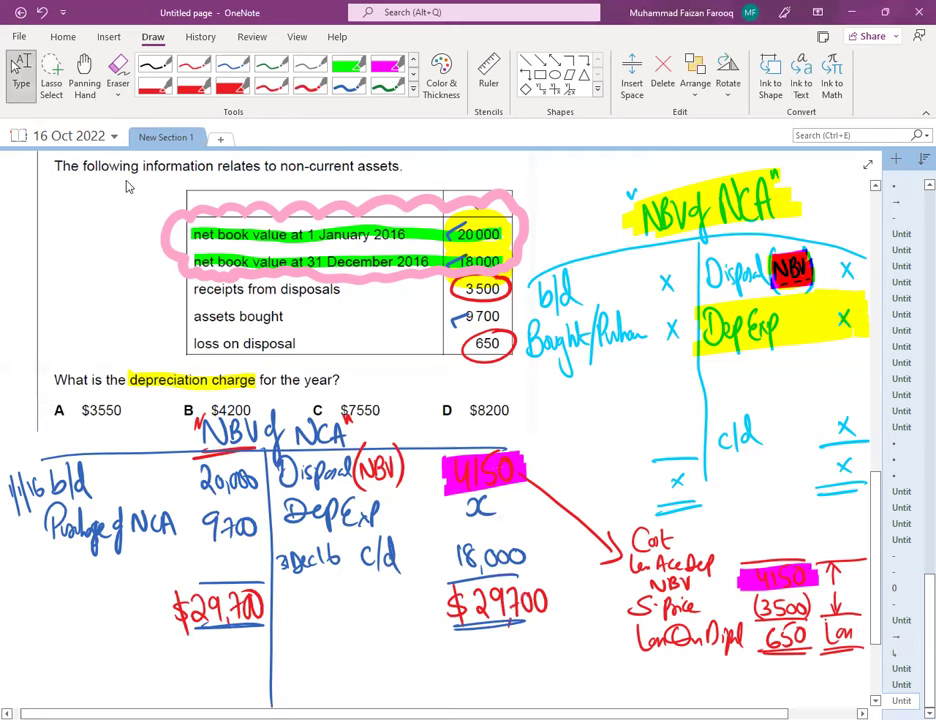
Write the equation 4150 + x + 18000 = 29700 in red below the credit side of the blue account
{"action": "scroll", "coordinate": [321, 418], "scroll_direction": "down", "scroll_amount": 3}
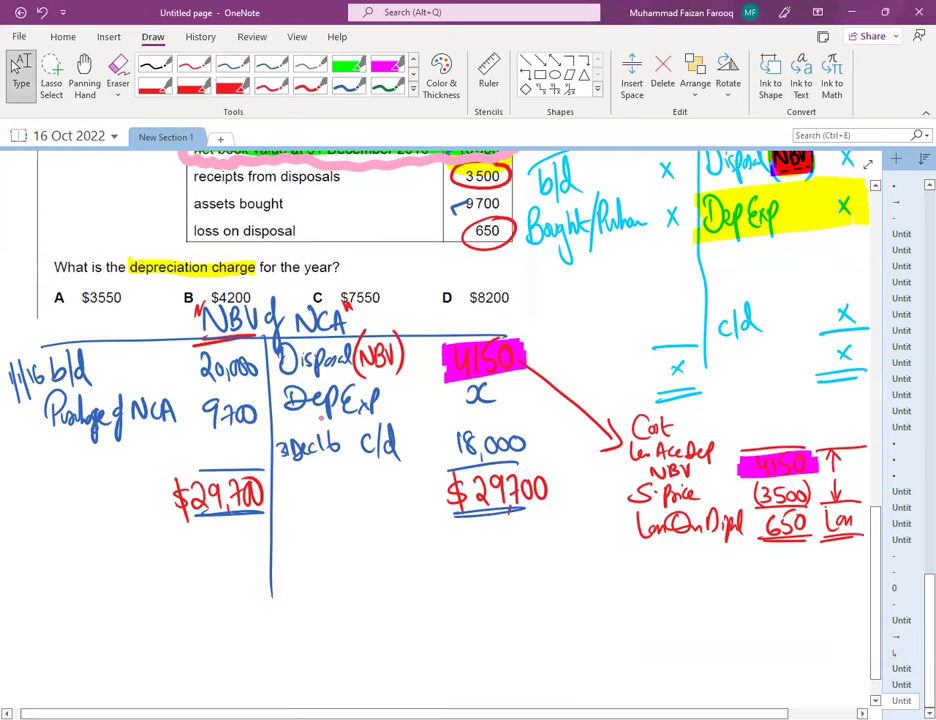
{"action": "left_click", "coordinate": [310, 80]}
{"action": "mouse_move", "coordinate": [287, 568]}
{"action": "left_mouse_down"}
{"action": "mouse_move", "coordinate": [297, 569]}
{"action": "mouse_move", "coordinate": [298, 597]}
{"action": "left_mouse_up"}
{"action": "left_click_drag", "start_coordinate": [303, 572], "coordinate": [309, 595]}
{"action": "mouse_move", "coordinate": [326, 576]}
{"action": "left_mouse_down"}
{"action": "mouse_move", "coordinate": [326, 598]}
{"action": "mouse_move", "coordinate": [337, 581]}
{"action": "left_mouse_up"}
{"action": "mouse_move", "coordinate": [348, 589]}
{"action": "left_mouse_down"}
{"action": "mouse_move", "coordinate": [361, 588]}
{"action": "mouse_move", "coordinate": [355, 595]}
{"action": "left_mouse_up"}
{"action": "left_click_drag", "start_coordinate": [369, 581], "coordinate": [380, 597]}
{"action": "left_click_drag", "start_coordinate": [398, 590], "coordinate": [411, 589]}
{"action": "left_click_drag", "start_coordinate": [405, 583], "coordinate": [405, 596]}
{"action": "left_click_drag", "start_coordinate": [420, 582], "coordinate": [421, 596]}
{"action": "left_click_drag", "start_coordinate": [424, 579], "coordinate": [432, 581]}
{"action": "left_click_drag", "start_coordinate": [450, 578], "coordinate": [457, 581]}
{"action": "left_click_drag", "start_coordinate": [469, 578], "coordinate": [500, 579]}
{"action": "left_click_drag", "start_coordinate": [486, 589], "coordinate": [501, 588]}
{"action": "left_click_drag", "start_coordinate": [510, 567], "coordinate": [522, 588]}
{"action": "mouse_move", "coordinate": [536, 572]}
{"action": "left_mouse_down"}
{"action": "mouse_move", "coordinate": [532, 590]}
{"action": "mouse_move", "coordinate": [549, 590]}
{"action": "left_mouse_up"}
{"action": "left_click_drag", "start_coordinate": [565, 570], "coordinate": [564, 573]}
{"action": "left_click_drag", "start_coordinate": [581, 570], "coordinate": [580, 573]}
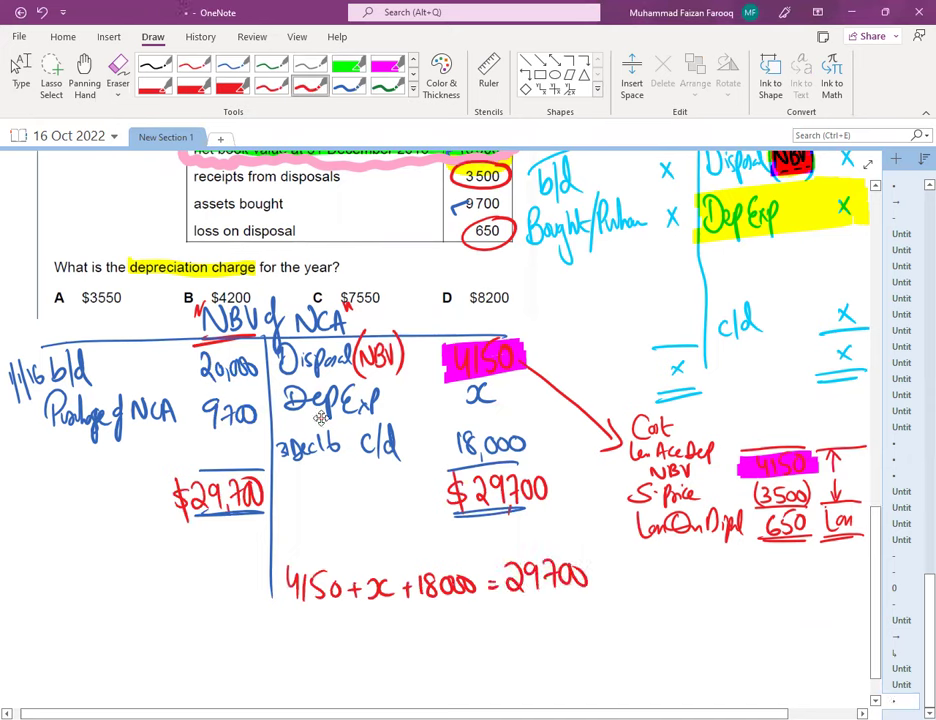
Write "x =" in red under the equation and draw a box around it with room for the answer
{"action": "left_click_drag", "start_coordinate": [372, 611], "coordinate": [384, 631]}
{"action": "mouse_move", "coordinate": [397, 611]}
{"action": "left_mouse_down"}
{"action": "mouse_move", "coordinate": [383, 630]}
{"action": "mouse_move", "coordinate": [412, 626]}
{"action": "left_mouse_up"}
{"action": "left_click_drag", "start_coordinate": [490, 597], "coordinate": [505, 628]}
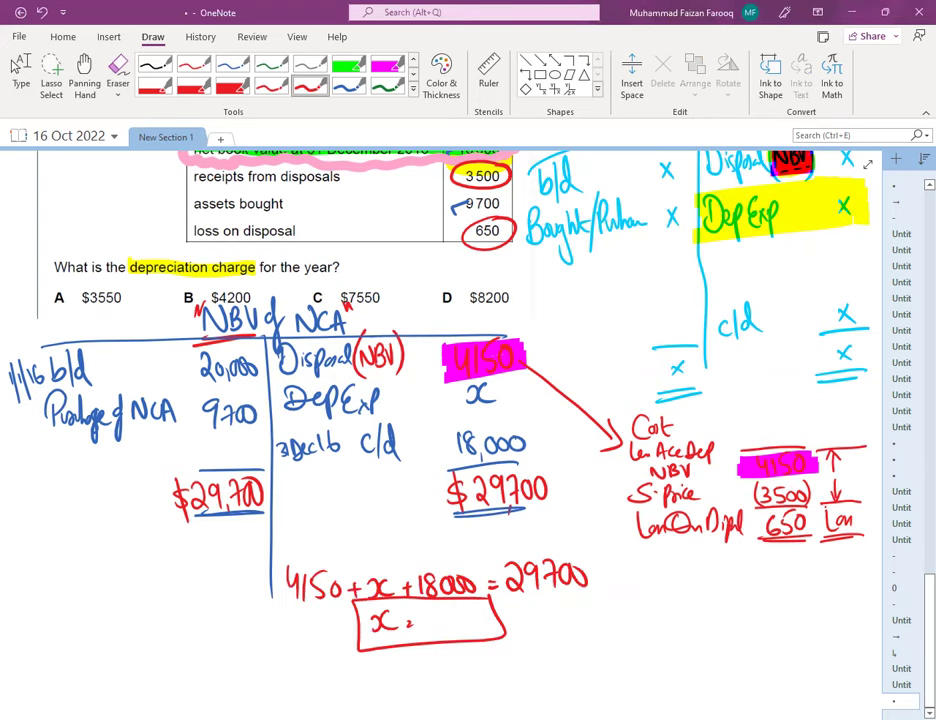
Write 7550 in red over the Dep Exp x of the blue account and after "x =" in the red box
{"action": "mouse_move", "coordinate": [443, 402]}
{"action": "left_mouse_down"}
{"action": "mouse_move", "coordinate": [450, 418]}
{"action": "mouse_move", "coordinate": [513, 385]}
{"action": "left_mouse_up"}
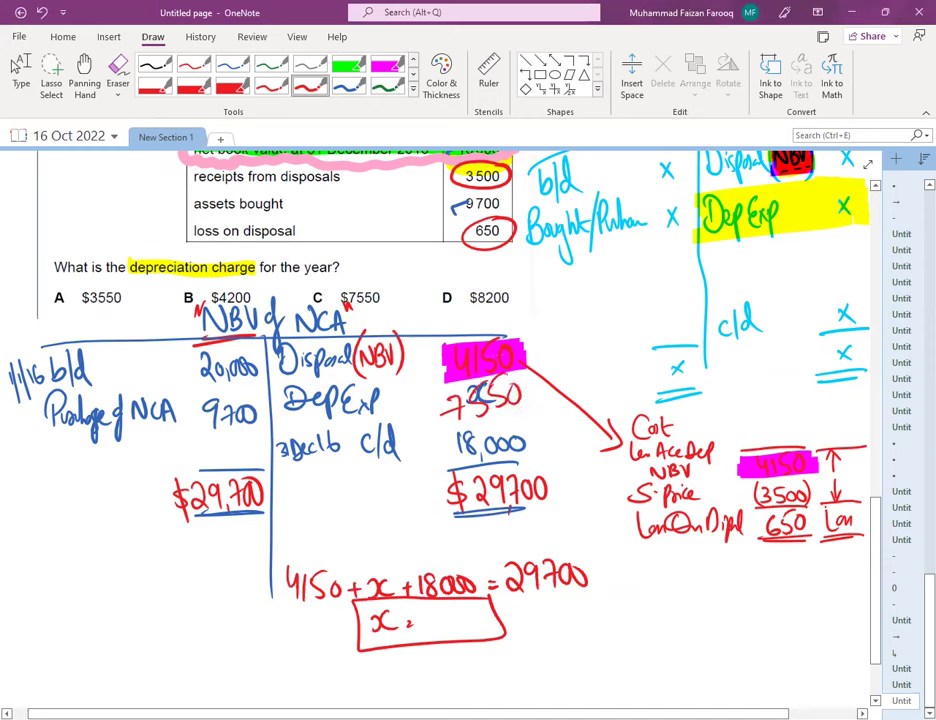
{"action": "mouse_move", "coordinate": [409, 612]}
{"action": "left_mouse_down"}
{"action": "mouse_move", "coordinate": [416, 629]}
{"action": "mouse_move", "coordinate": [430, 627]}
{"action": "mouse_move", "coordinate": [444, 606]}
{"action": "left_mouse_up"}
{"action": "left_click_drag", "start_coordinate": [449, 610], "coordinate": [445, 627]}
{"action": "left_click_drag", "start_coordinate": [448, 608], "coordinate": [468, 603]}
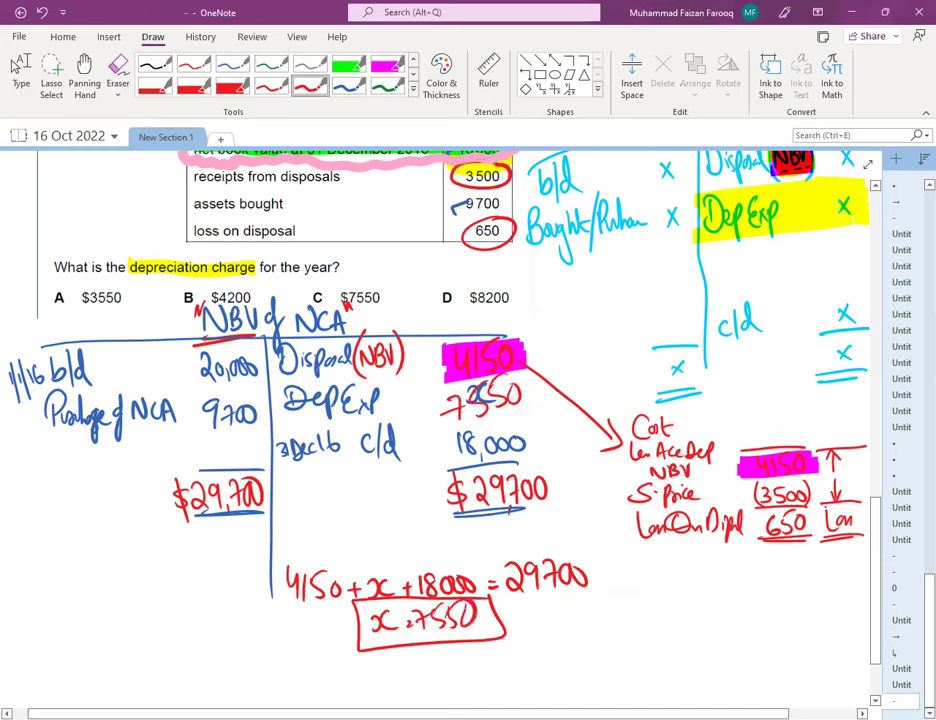
Tick answer option C, $7550, in red and put the pen away
{"action": "mouse_move", "coordinate": [369, 279]}
{"action": "left_mouse_down"}
{"action": "mouse_move", "coordinate": [376, 290]}
{"action": "mouse_move", "coordinate": [395, 266]}
{"action": "left_mouse_up"}
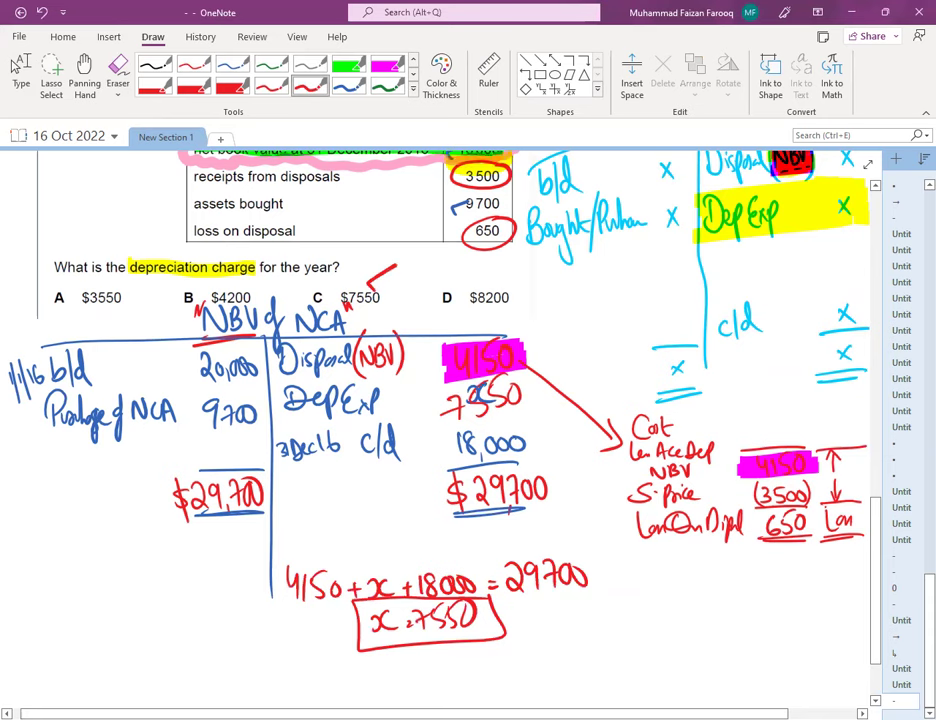
{"action": "left_click", "coordinate": [15, 64]}
{"action": "left_click", "coordinate": [462, 267]}
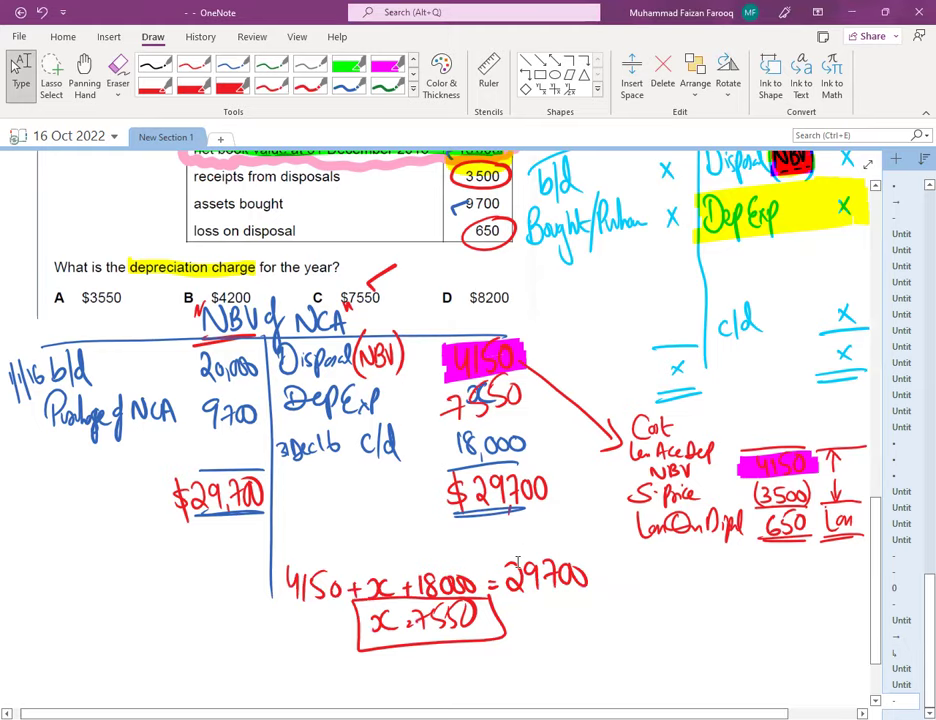
{"action": "scroll", "coordinate": [493, 597], "scroll_direction": "up", "scroll_amount": 3}
{"action": "scroll", "coordinate": [493, 597], "scroll_direction": "down", "scroll_amount": 2}
{"action": "scroll", "coordinate": [493, 597], "scroll_direction": "down", "scroll_amount": 2}
{"action": "scroll", "coordinate": [493, 597], "scroll_direction": "down", "scroll_amount": 1, "text": "ctrl"}
{"action": "scroll", "coordinate": [415, 643], "scroll_direction": "up", "scroll_amount": 3}
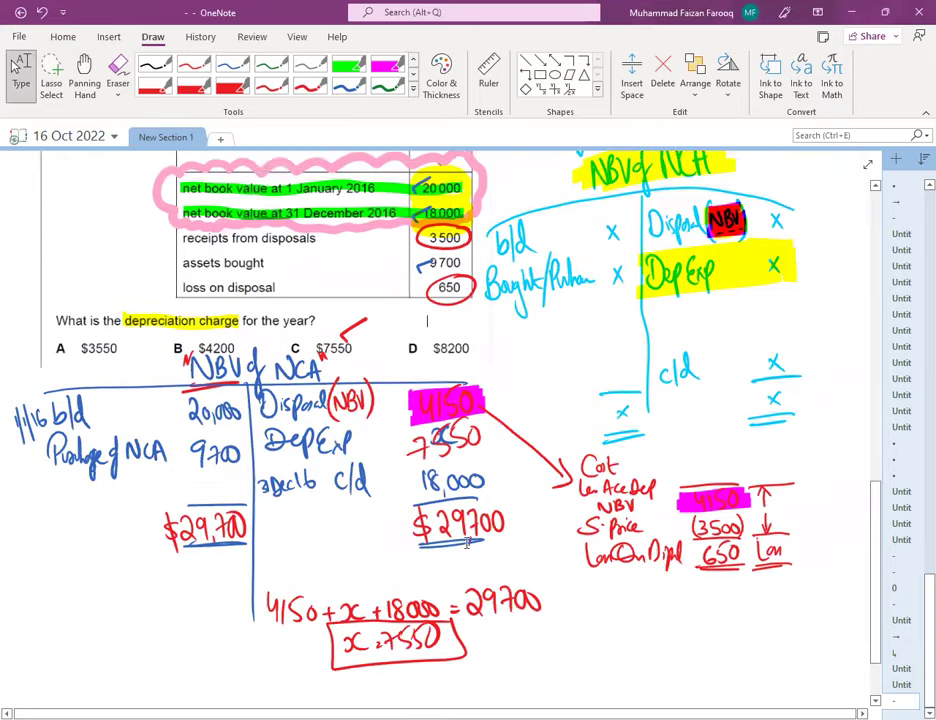
{"action": "scroll", "coordinate": [560, 575], "scroll_direction": "down", "scroll_amount": 3}
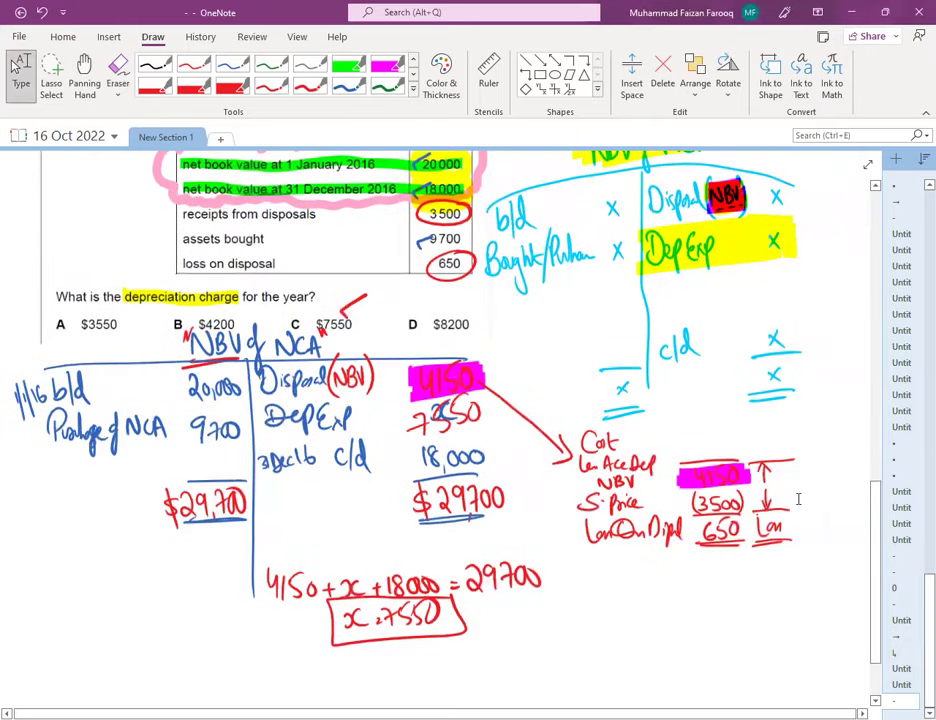
{"action": "left_click_drag", "start_coordinate": [875, 543], "coordinate": [876, 528]}
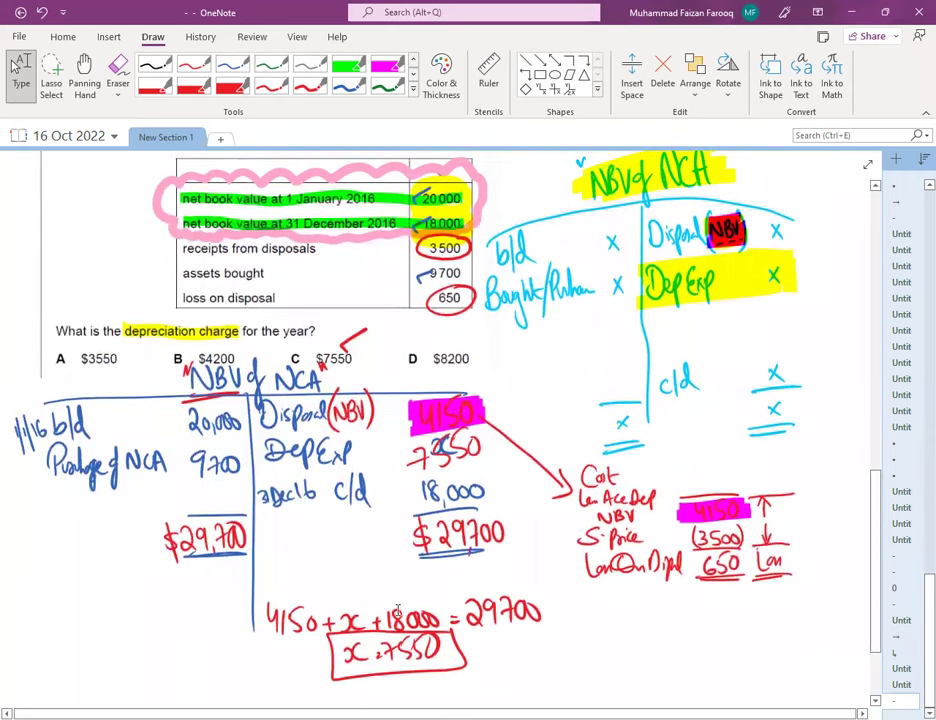